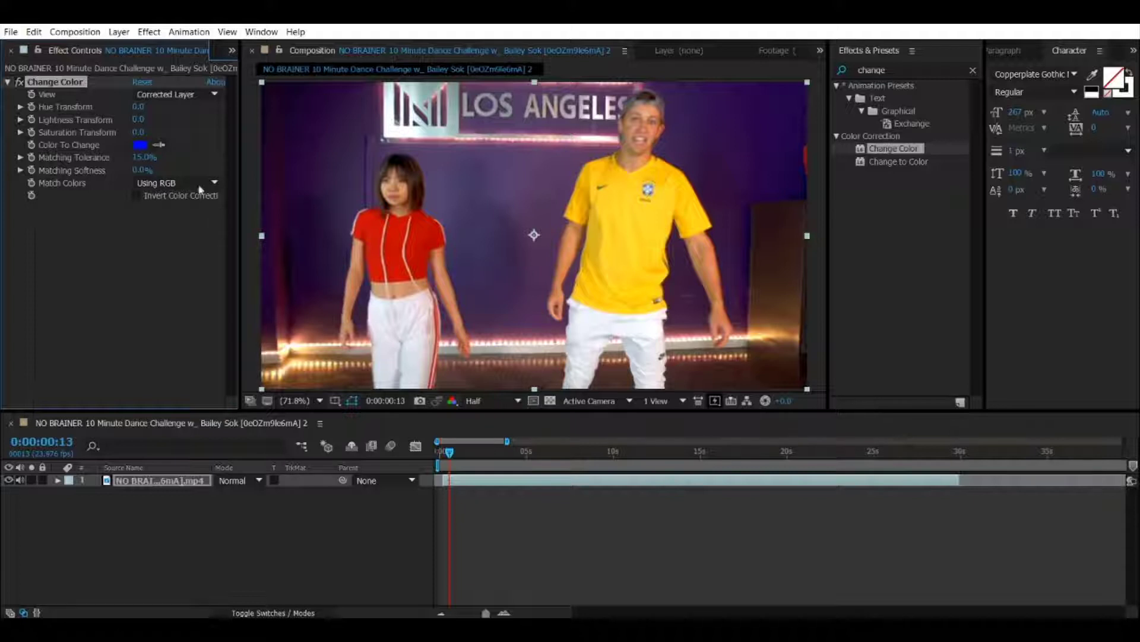
- Sample the man's yellow shirt as the color to change, match colors using hue, and set matching tolerance to 10%
click(159, 145)
click(638, 240)
click(172, 183)
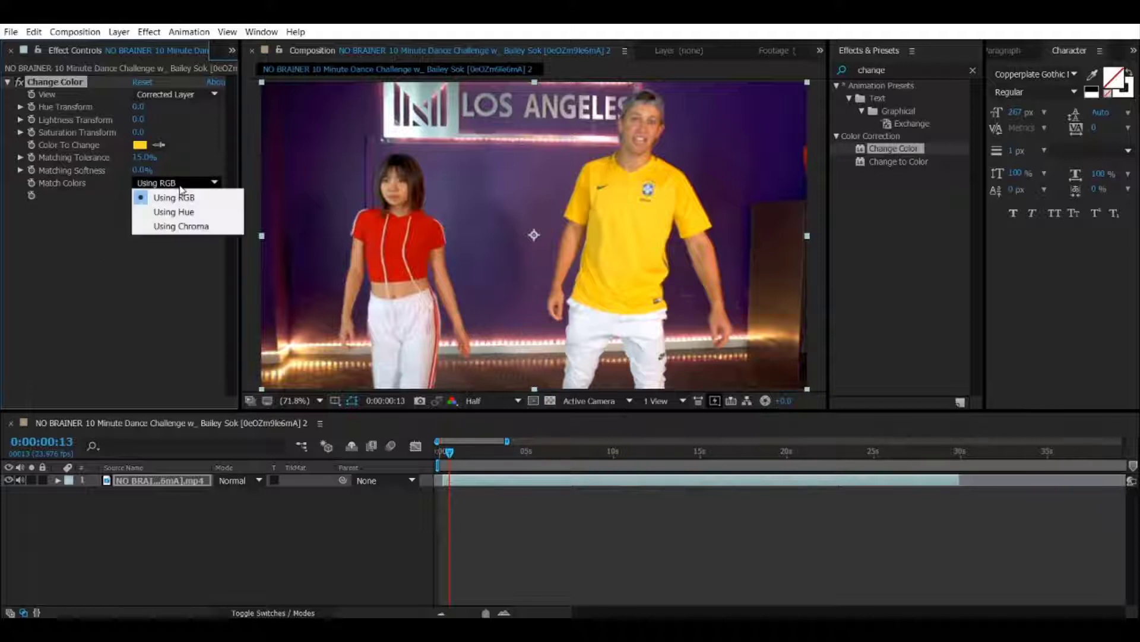
click(176, 211)
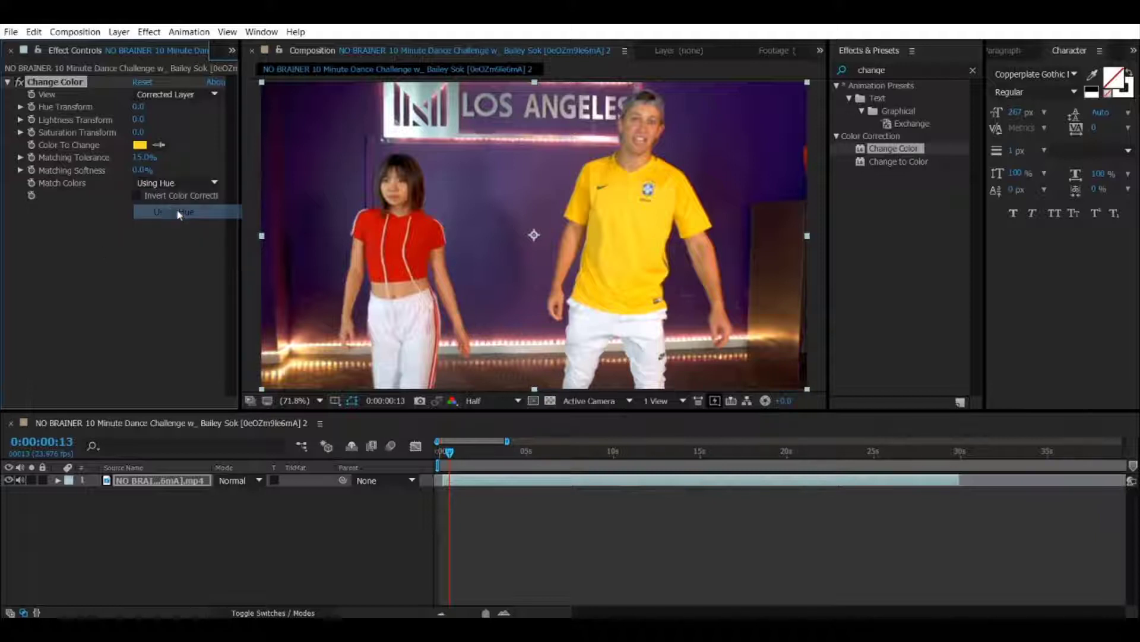
click(140, 157)
text(10)
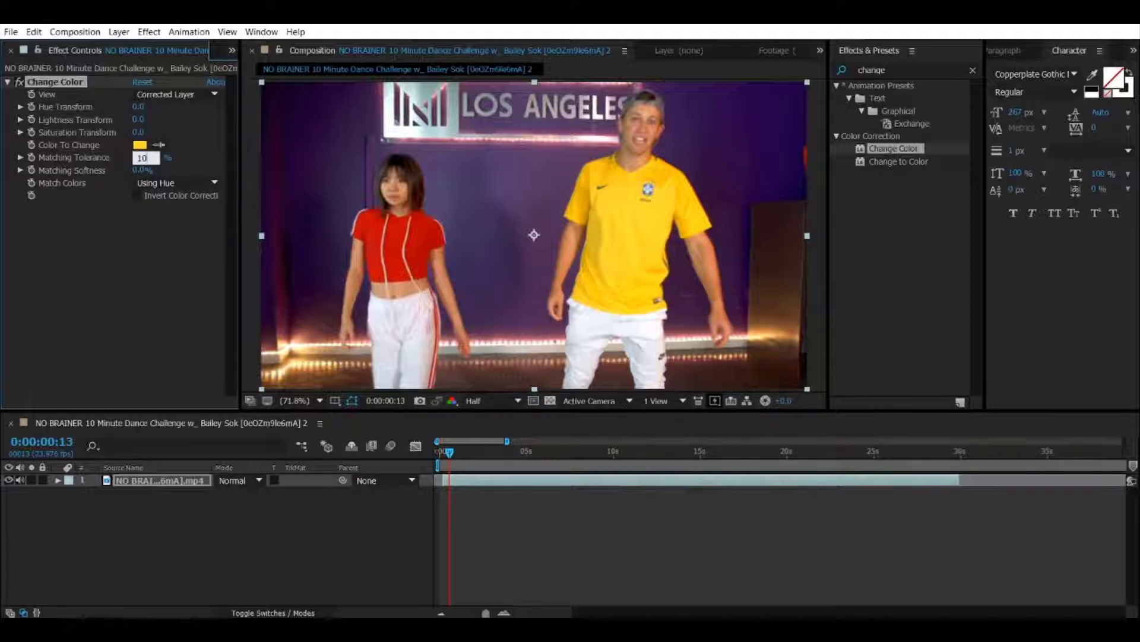
key(Return)
- Try shifting the yellow shirt's hue toward orange, and reset Hue Transform to 0
mouse_move(139, 107)
mouse_down()
mouse_move(210, 113)
mouse_move(126, 117)
mouse_move(139, 118)
mouse_up()
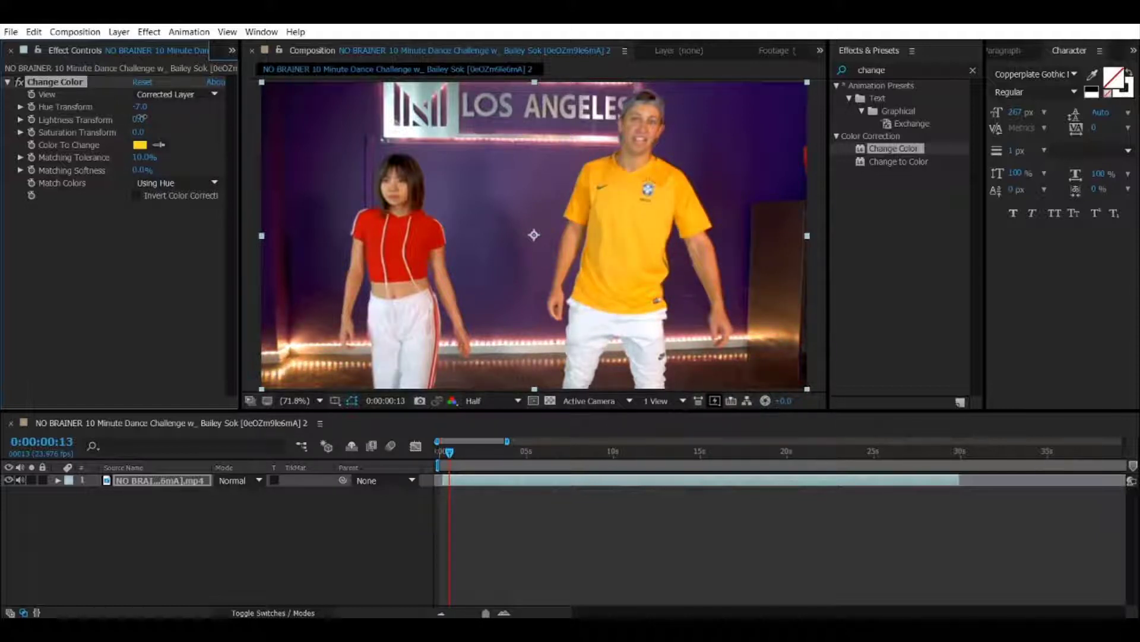
mouse_move(140, 117)
mouse_down()
mouse_move(190, 119)
mouse_move(65, 119)
mouse_move(132, 118)
mouse_up()
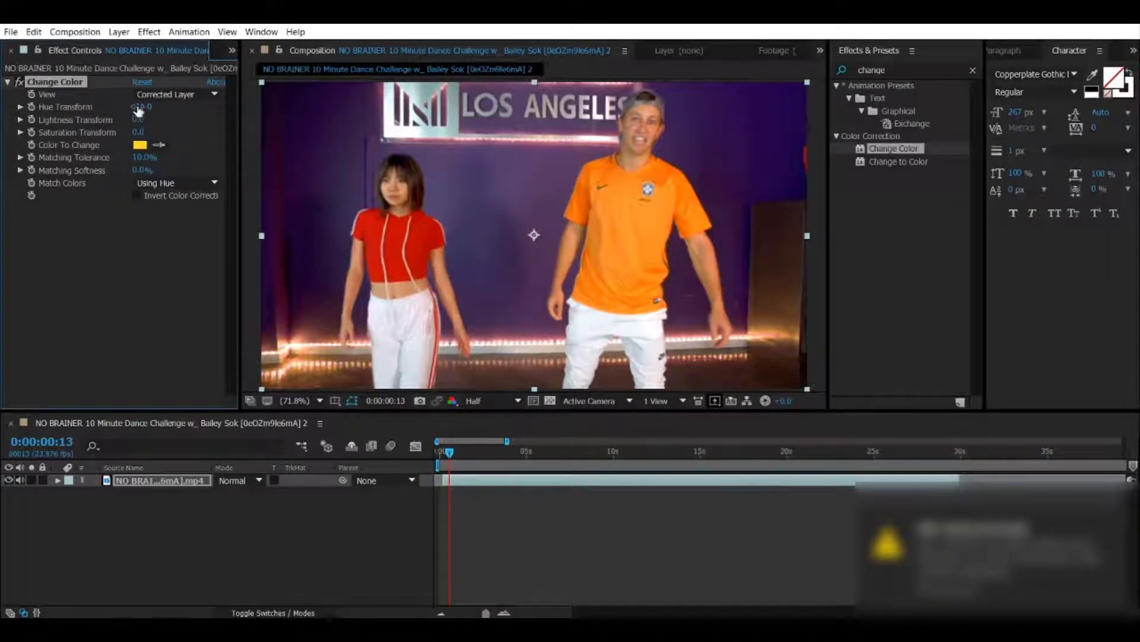
click(141, 106)
text(0)
key(Return)
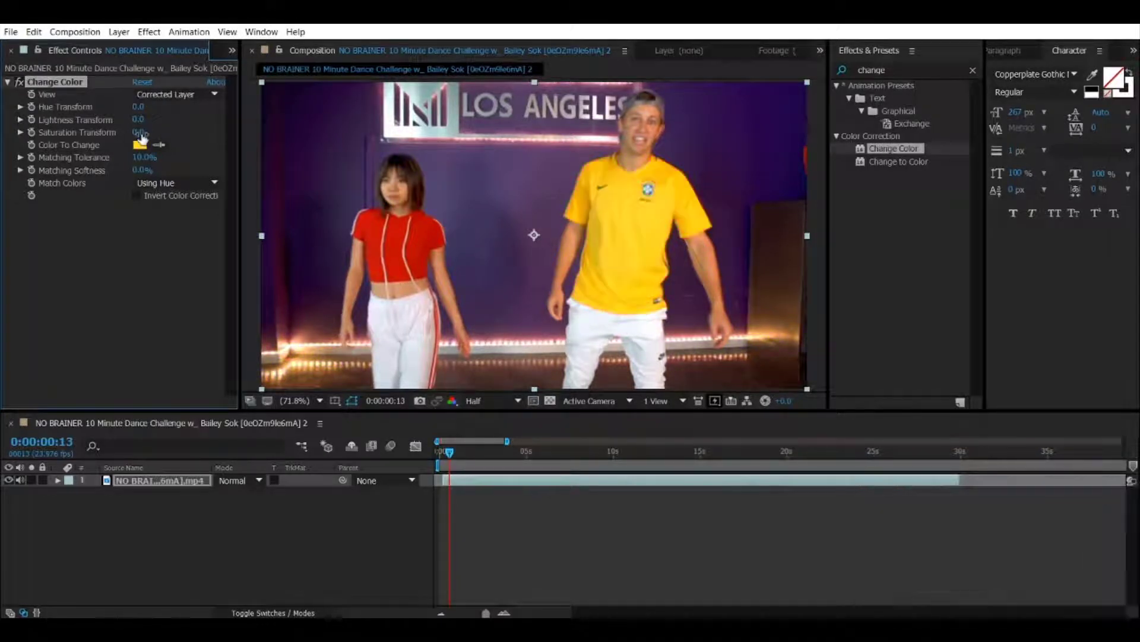
- Add a starting keyframe for the Change Color effect's Hue Transform at 0:00:00:00 with a value of 0
click(57, 481)
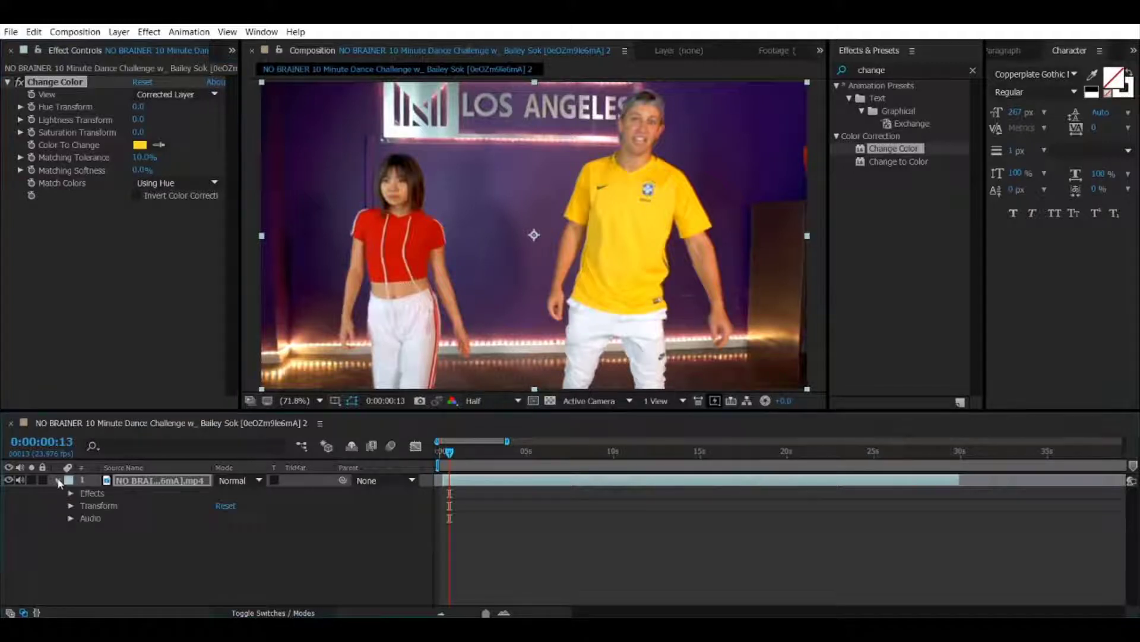
click(70, 494)
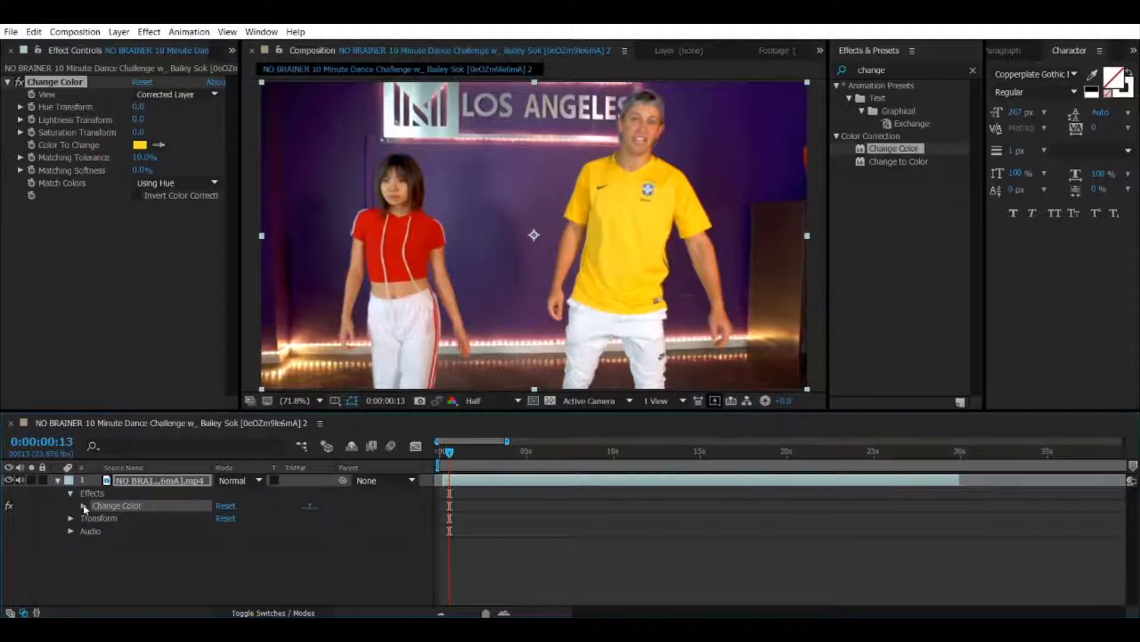
click(83, 505)
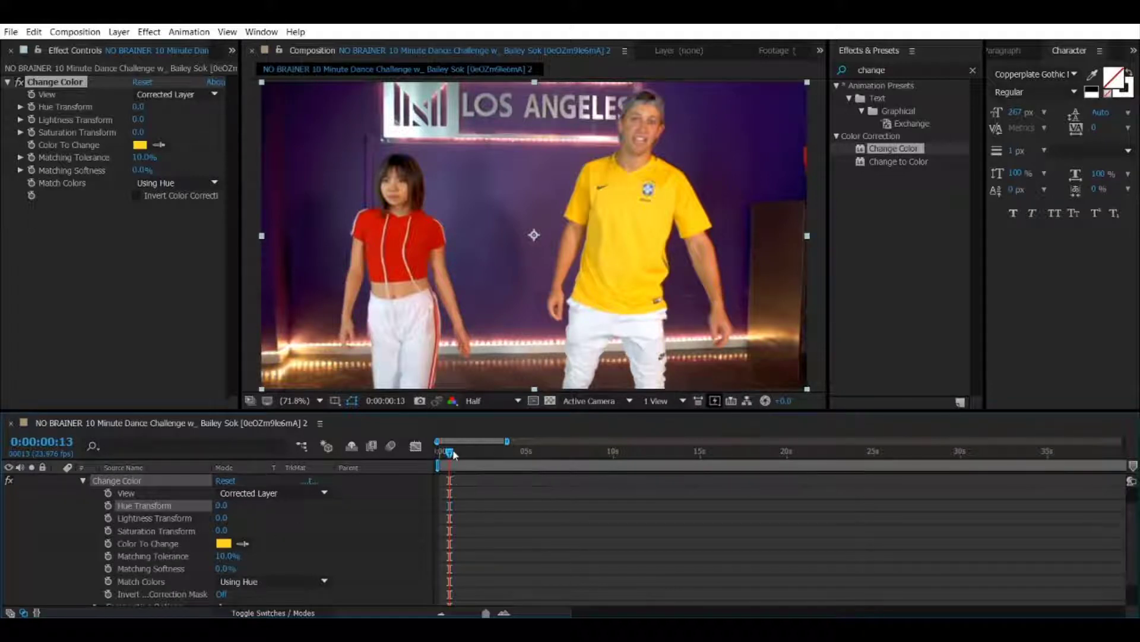
drag(450, 453, 441, 455)
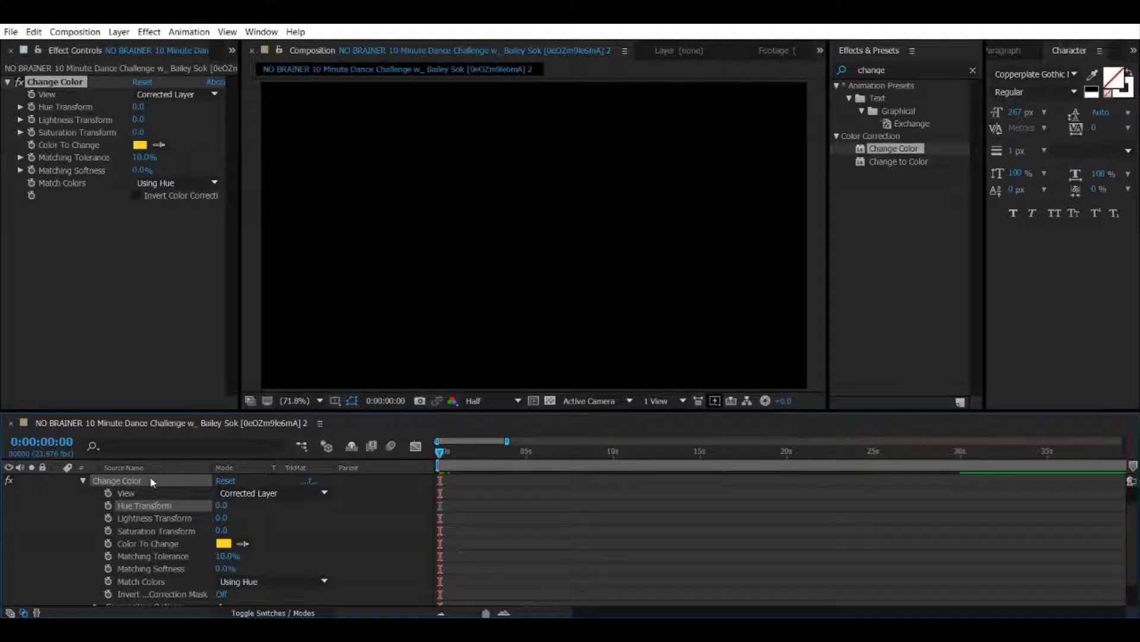
click(108, 506)
- Set Hue Transform to 300 at 0:00:10:00 to add a second keyframe
drag(440, 455, 615, 465)
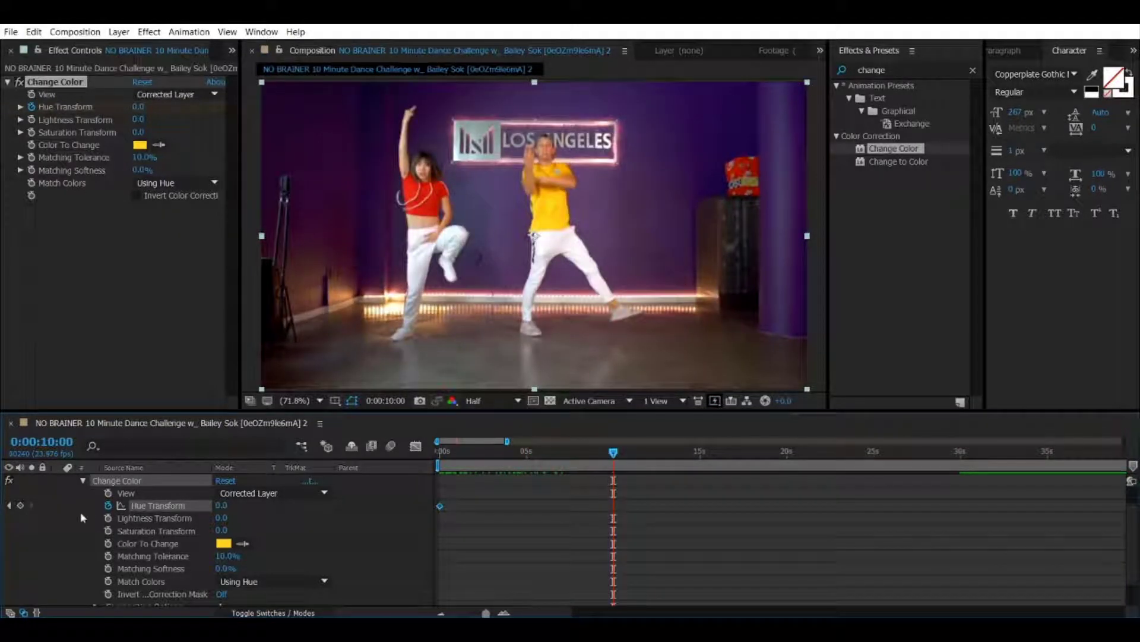
click(222, 505)
text(3)
key(Return)
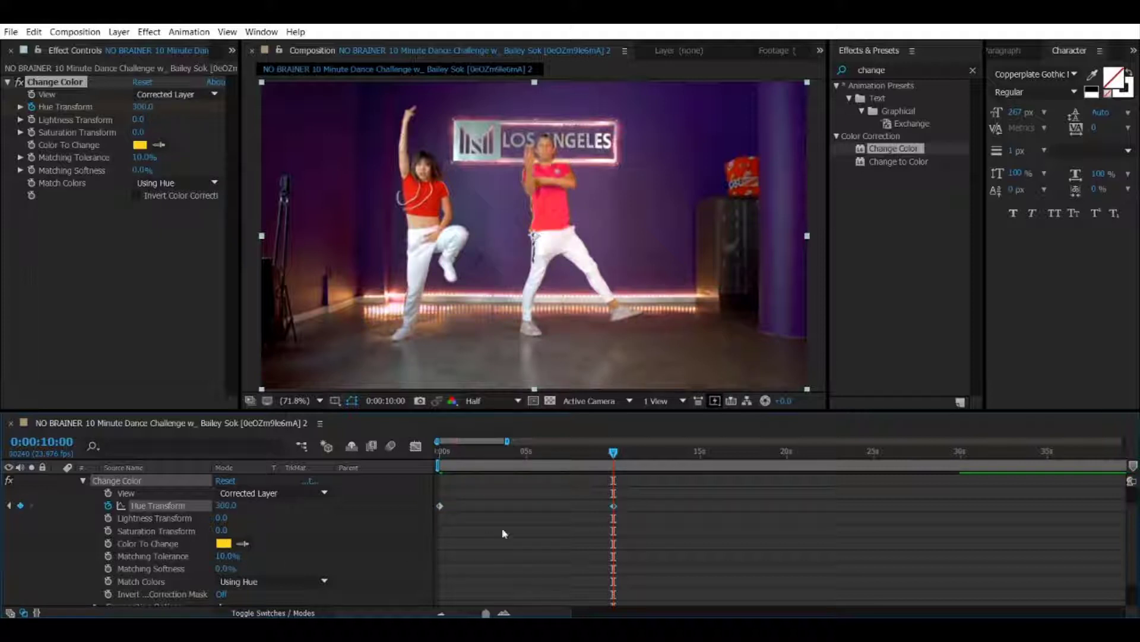
- Copy the first two Hue Transform keyframes as a closely spaced pair around the 11-second mark, ending near 0:00:11:05
drag(614, 454, 613, 489)
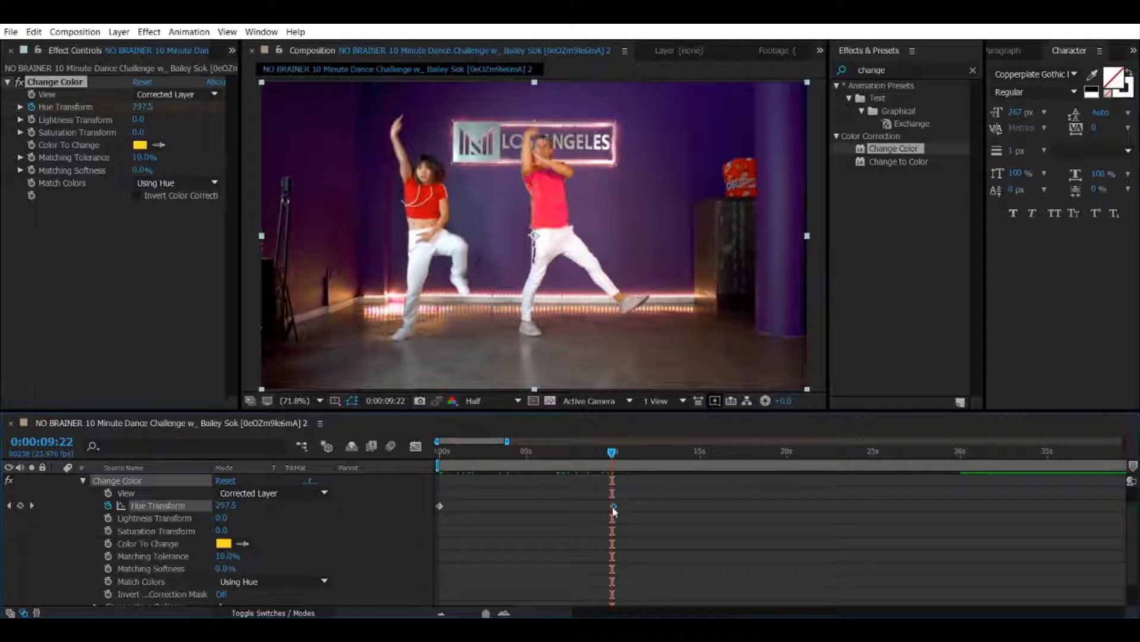
mouse_move(615, 510)
click(439, 506)
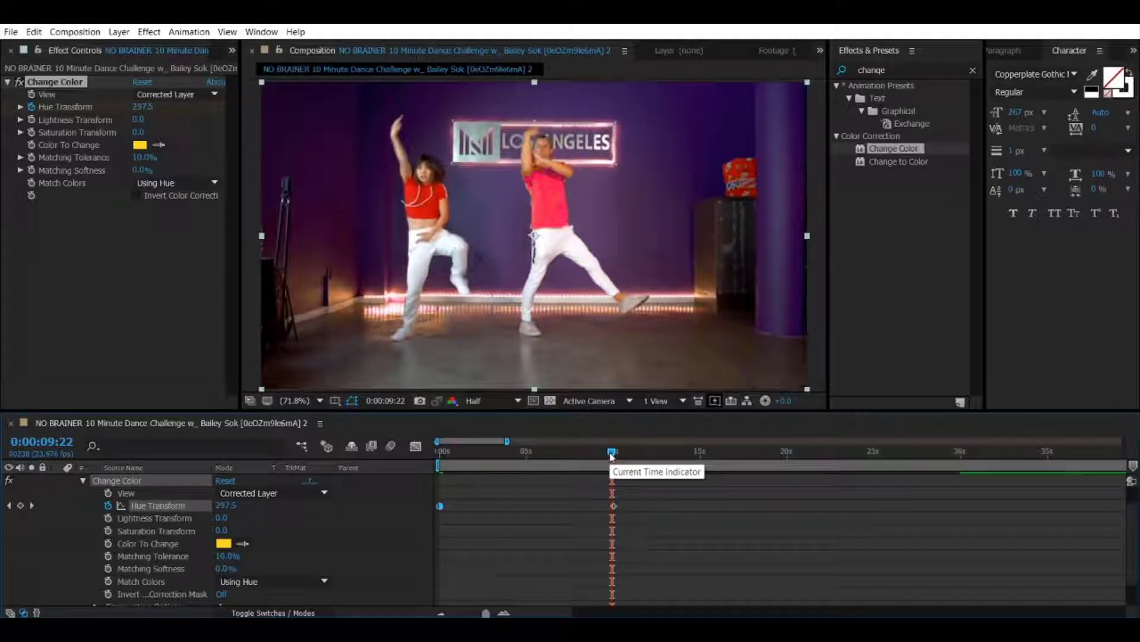
drag(612, 456, 635, 455)
click(613, 506)
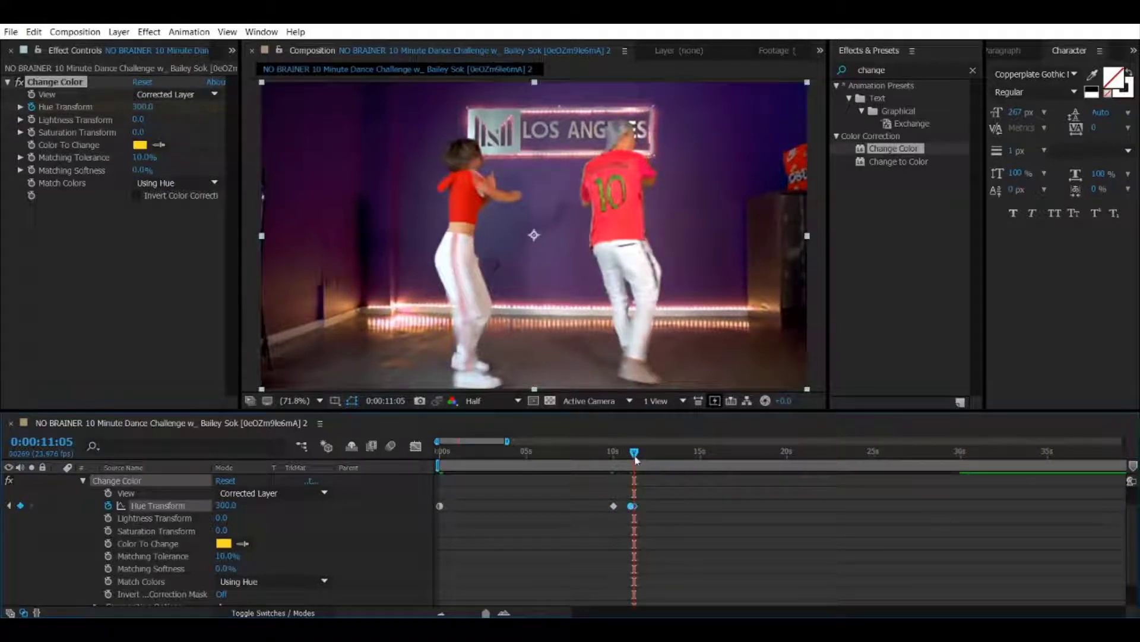
- Paste the closely spaced Hue Transform keyframe pair at 0:00:11:13 and again at 0:00:12:00
drag(636, 459, 641, 457)
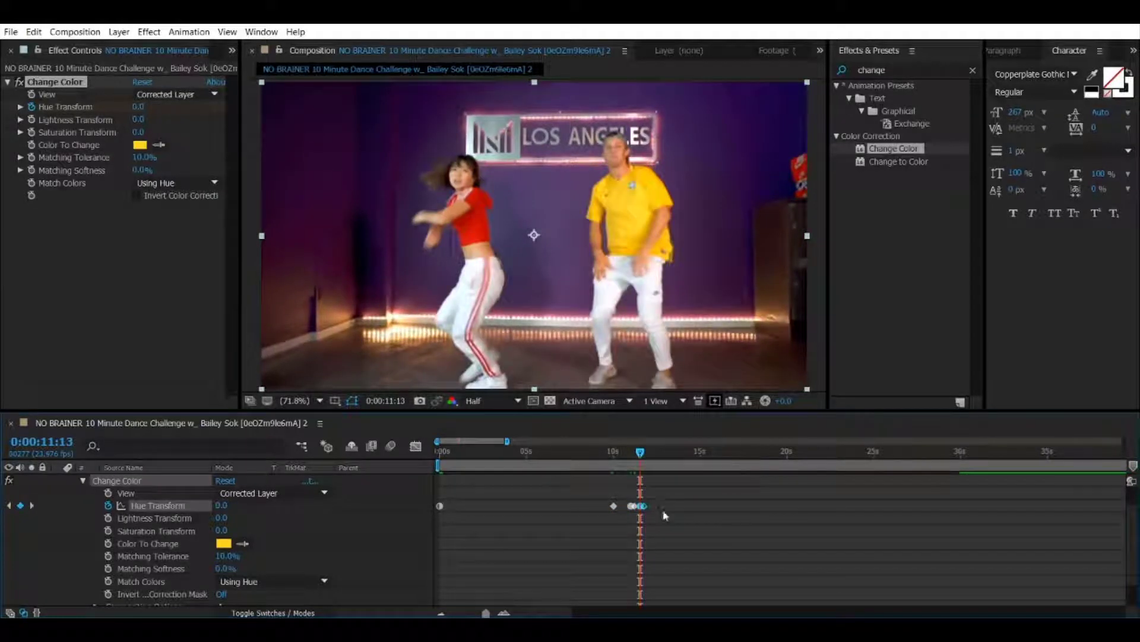
click(651, 463)
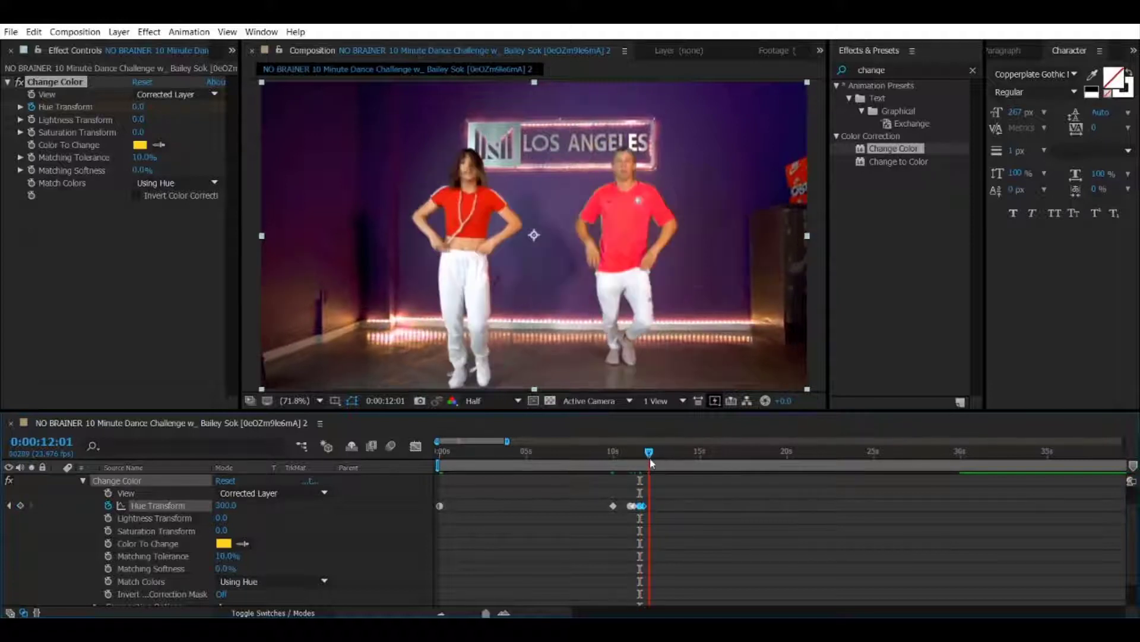
key(Page_Up)
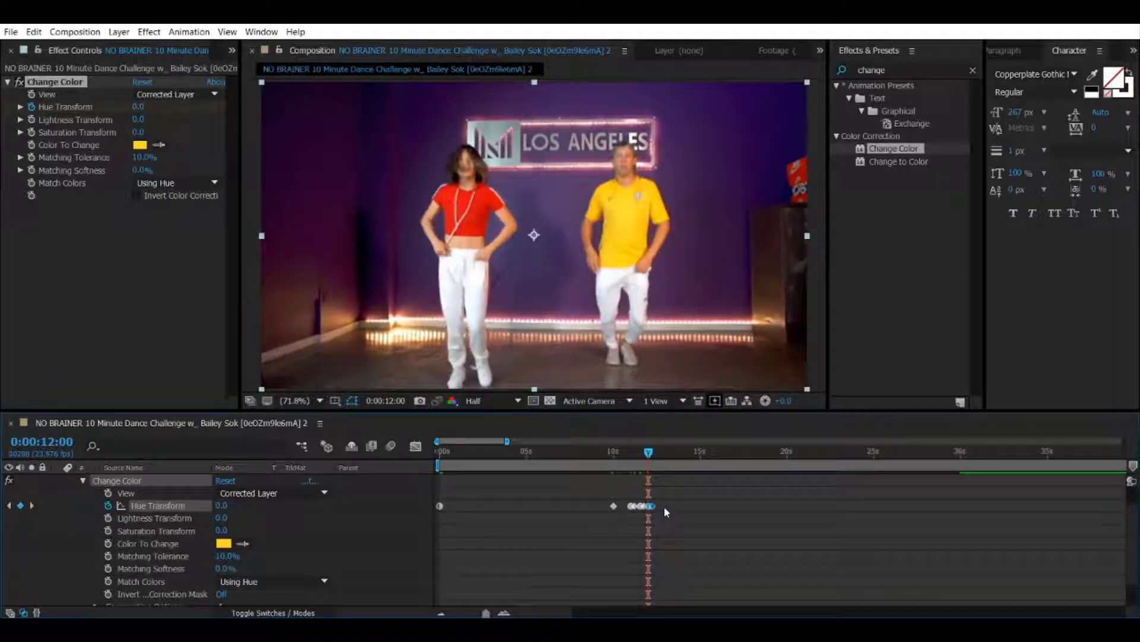
- Select the cluster of Hue Transform keyframes after the 11-second mark and paste a copy at 0:00:12:10
click(663, 507)
drag(663, 507, 627, 511)
drag(653, 454, 625, 510)
key(ctrl+v)
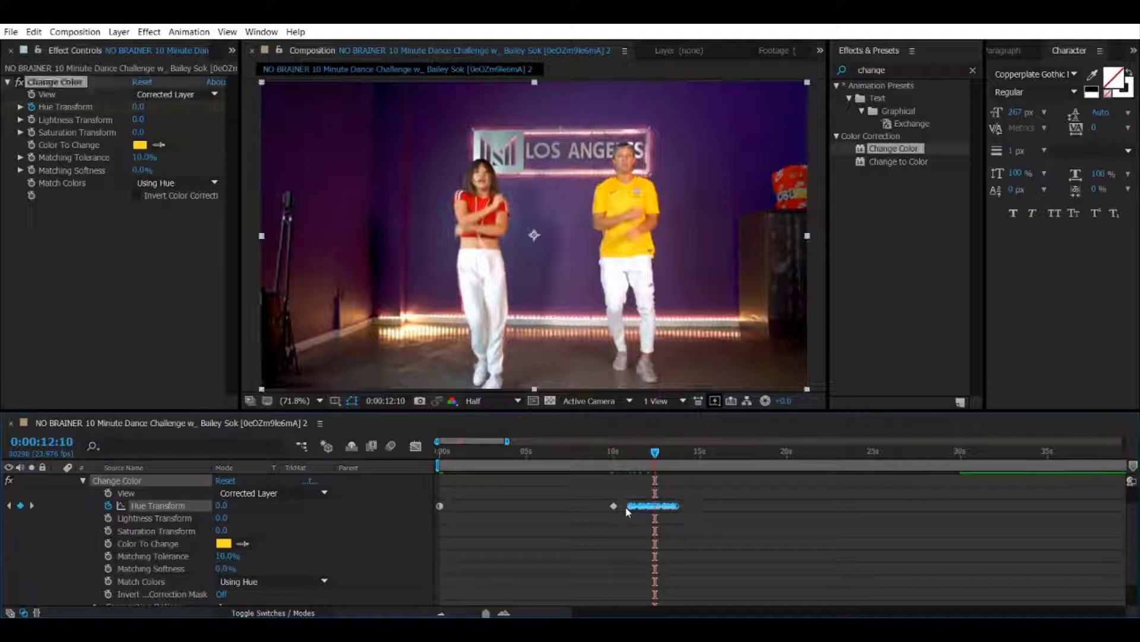
- Paste the enlarged group of Hue Transform keyframes at 0:00:13:18 and again at 0:00:16:14
drag(658, 452, 681, 456)
key(ctrl+v)
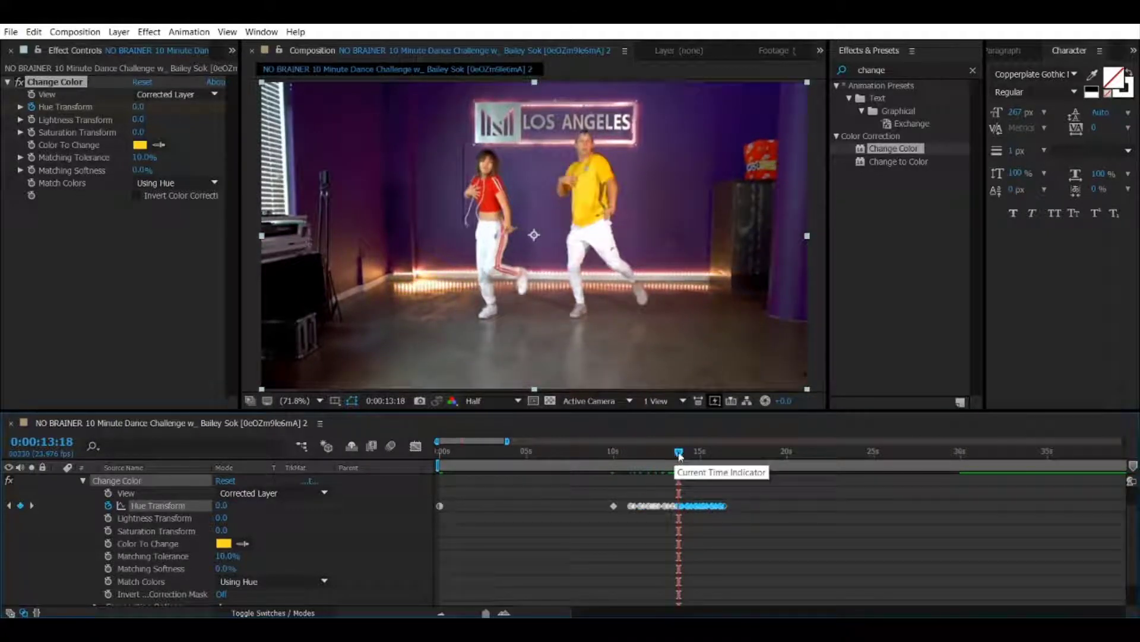
drag(680, 457, 729, 468)
key(ctrl+v)
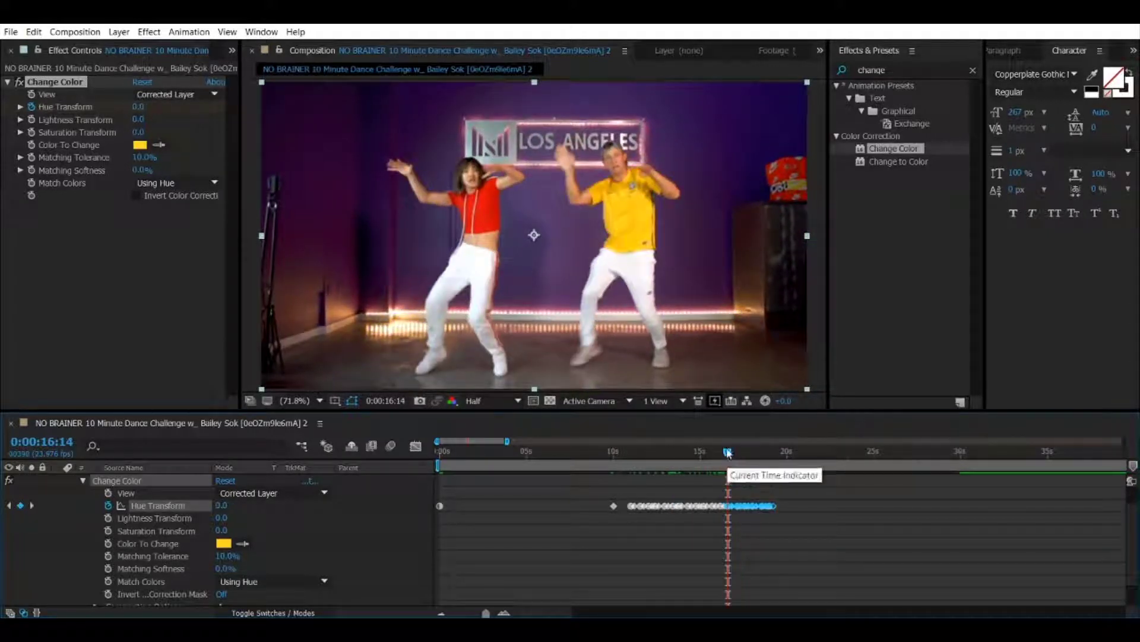
- Set Hue Transform to 0 at 0:00:20:01, adding a final keyframe after the pasted ones
drag(728, 453, 771, 462)
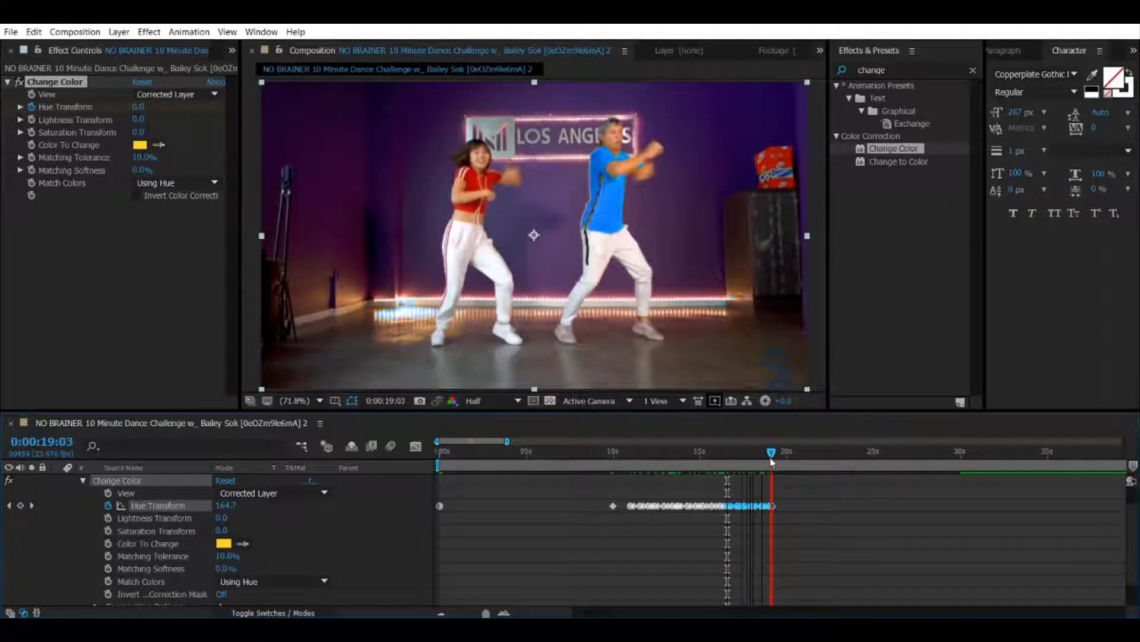
drag(771, 462, 788, 462)
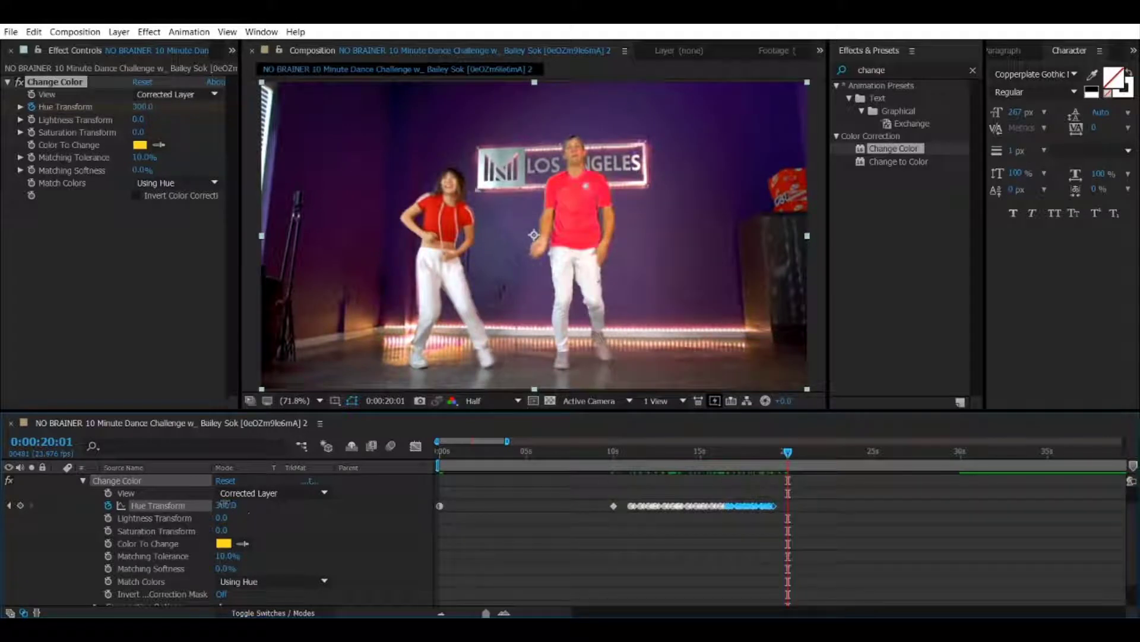
click(225, 505)
text(0)
key(Return)
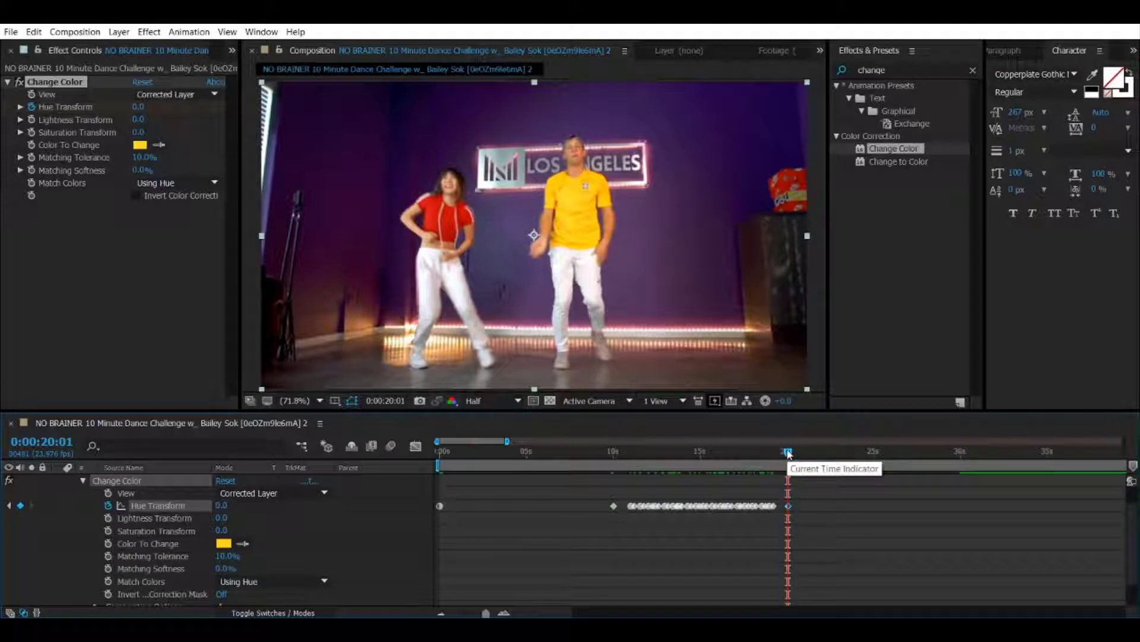
- Collapse the video layer's properties and duplicate the layer together with its Change Color effect
click(84, 481)
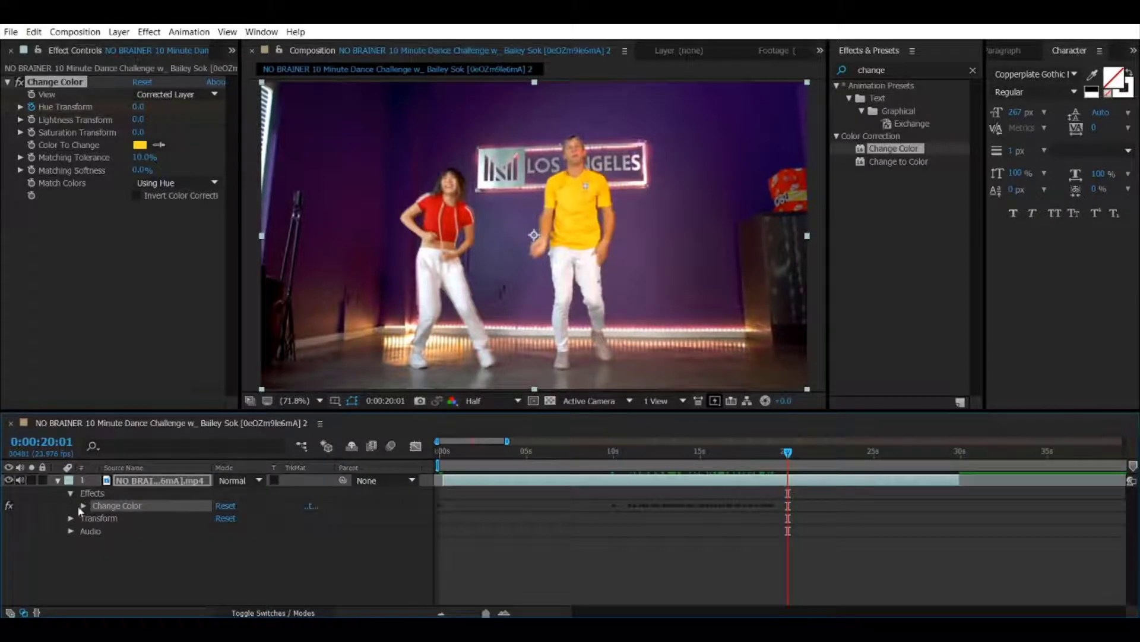
click(58, 480)
click(147, 503)
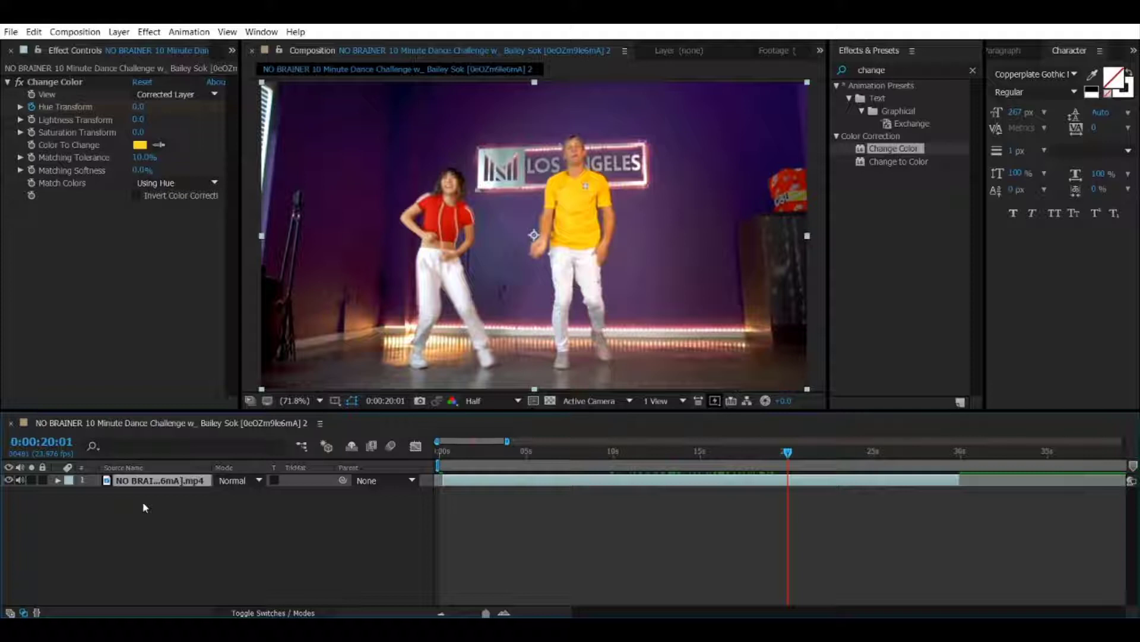
key(ctrl+d)
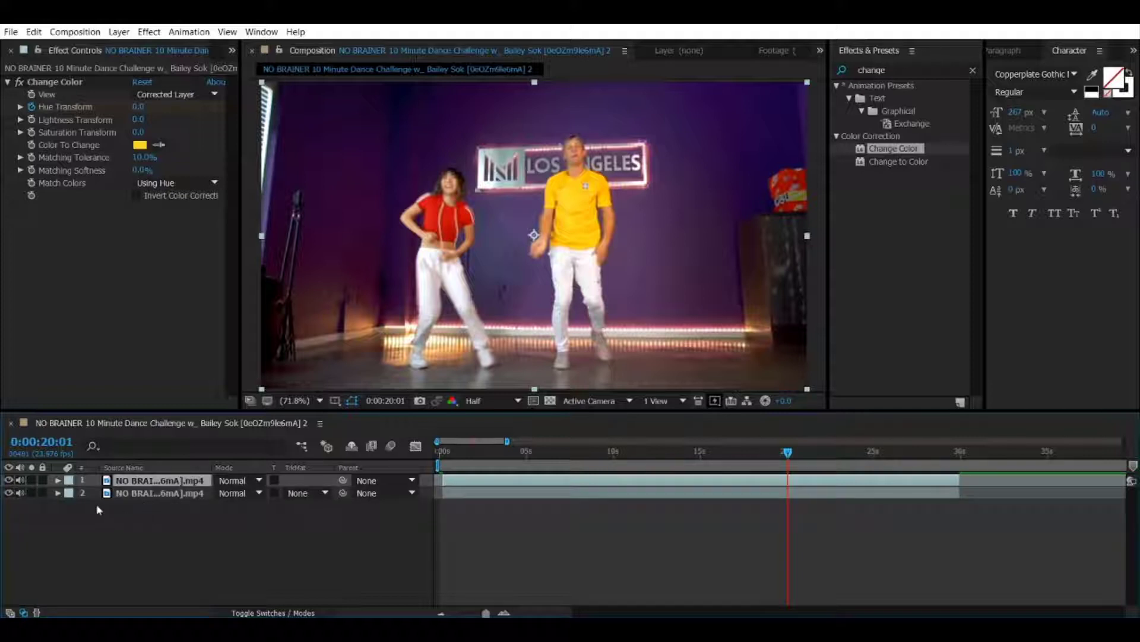
click(58, 480)
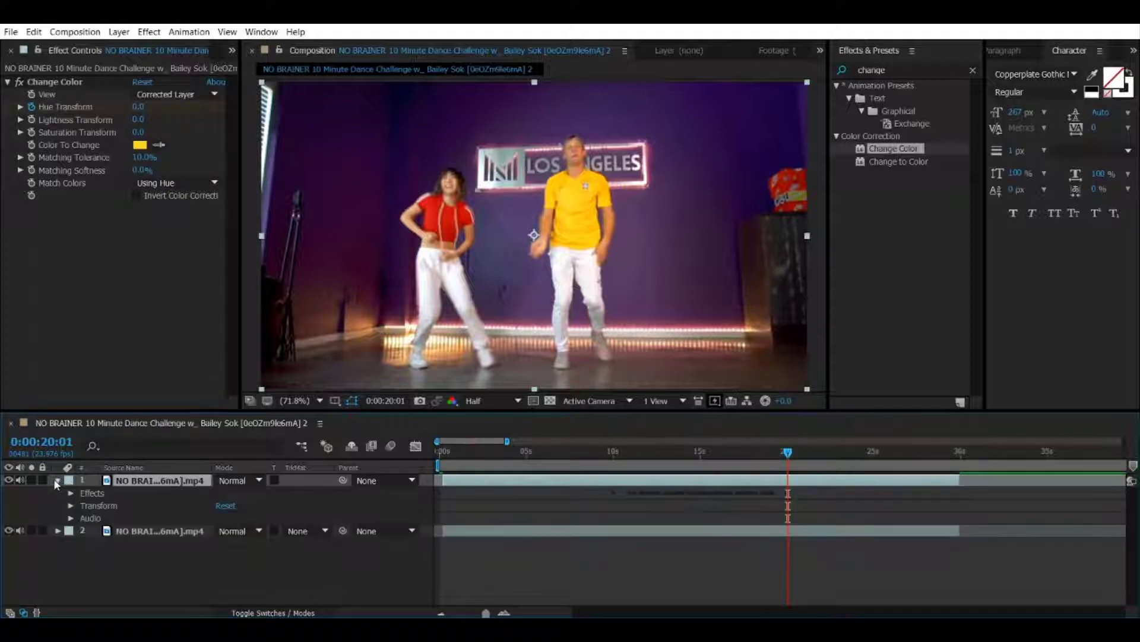
click(57, 480)
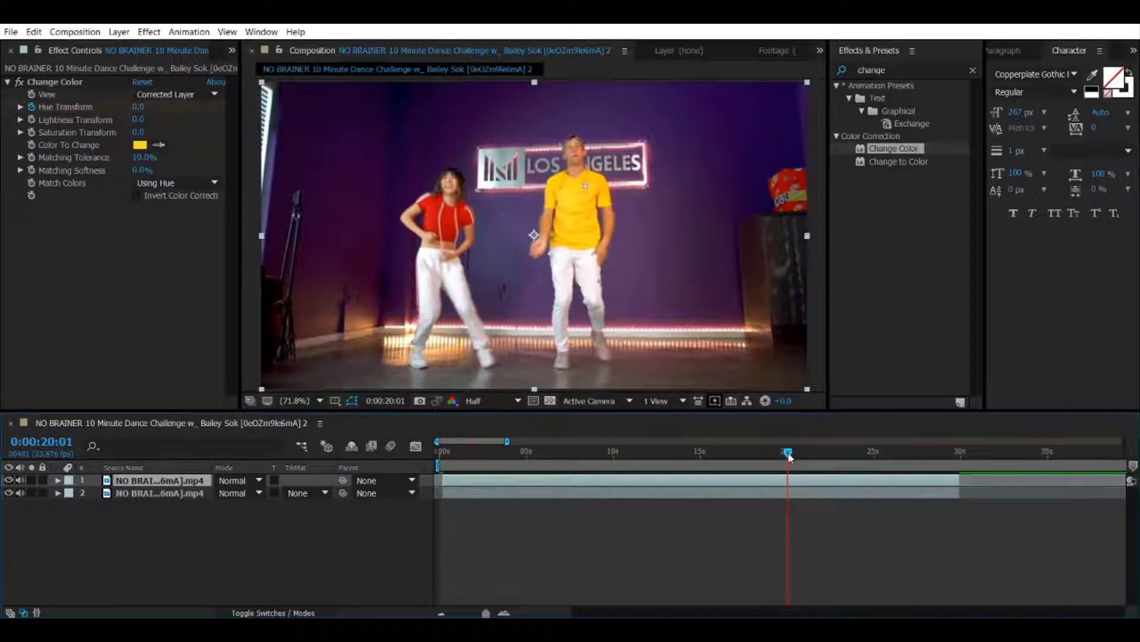
- At 0:00:01:05, sample the woman's red top as the duplicate layer's color to change and match colors using RGB
drag(790, 457, 460, 475)
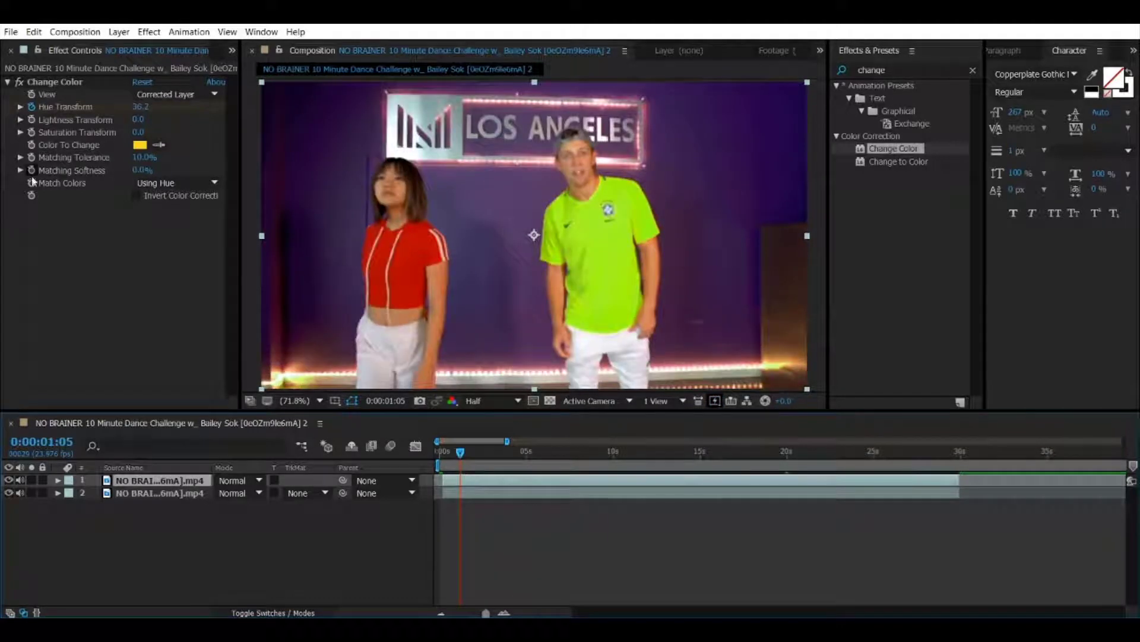
click(158, 144)
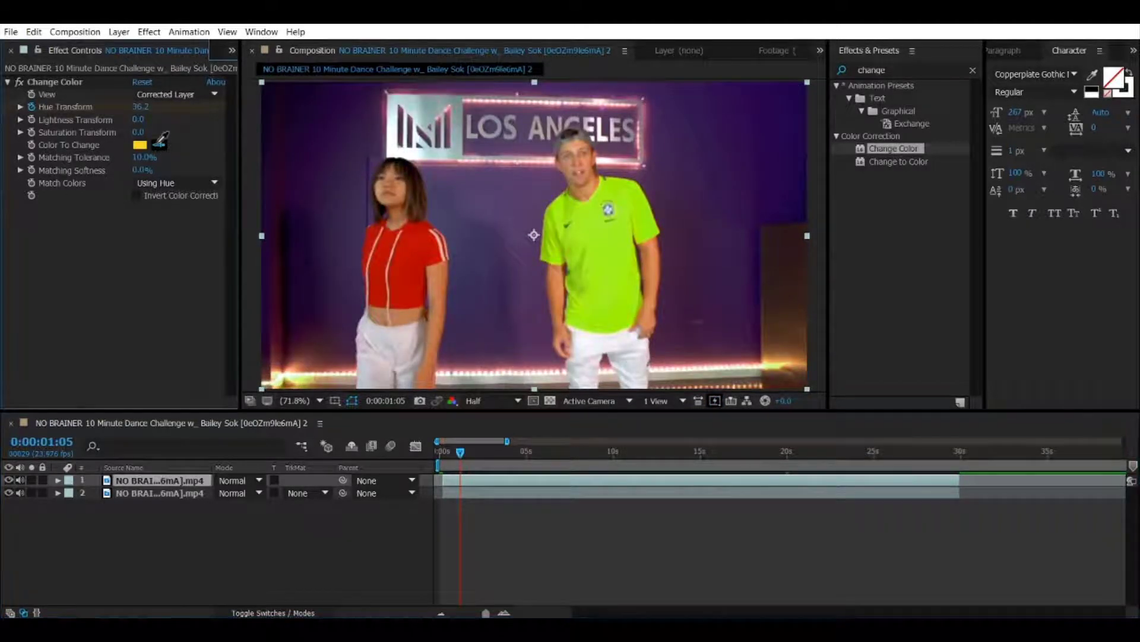
click(411, 249)
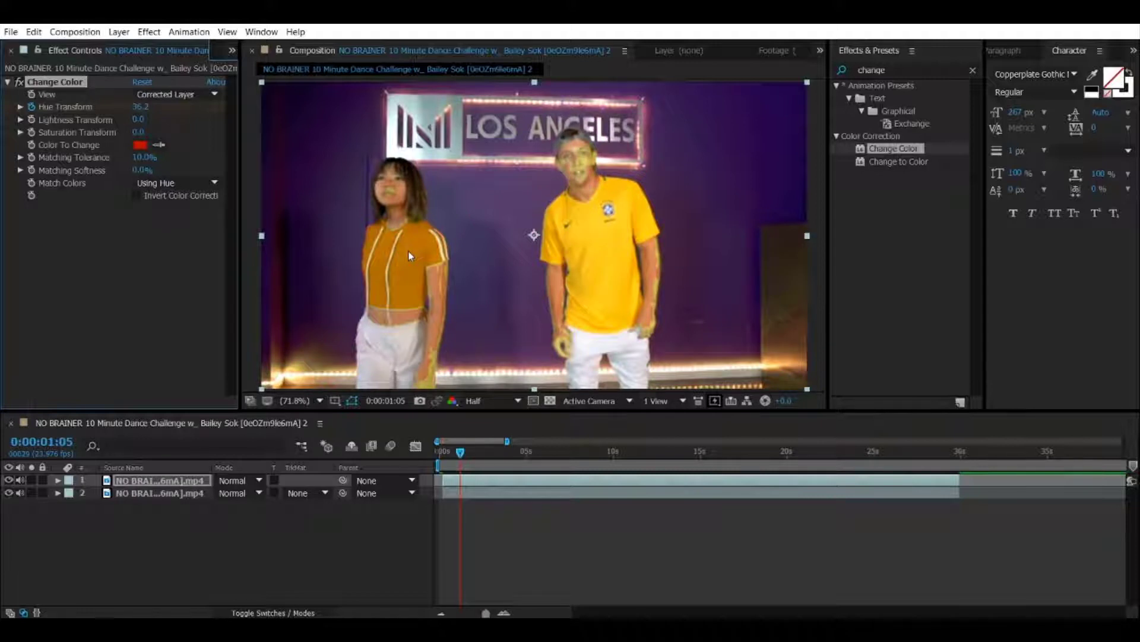
click(178, 183)
click(169, 197)
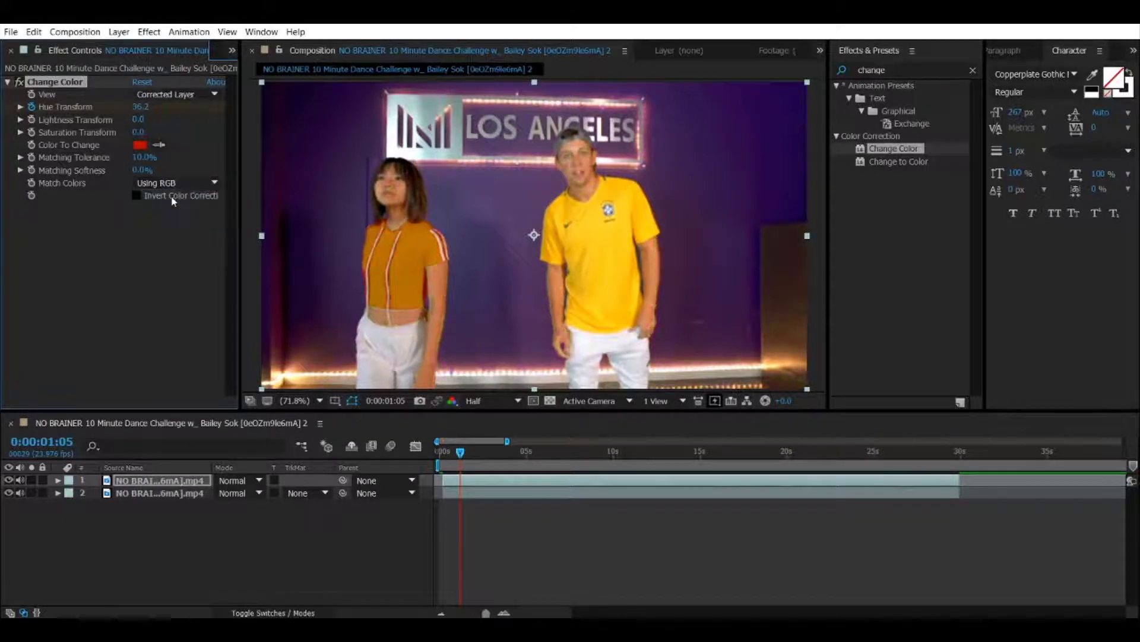
- Set the duplicate layer's Hue Transform to 0 at 0:00:01:05 and match colors using hue
click(140, 106)
text(0)
key(Return)
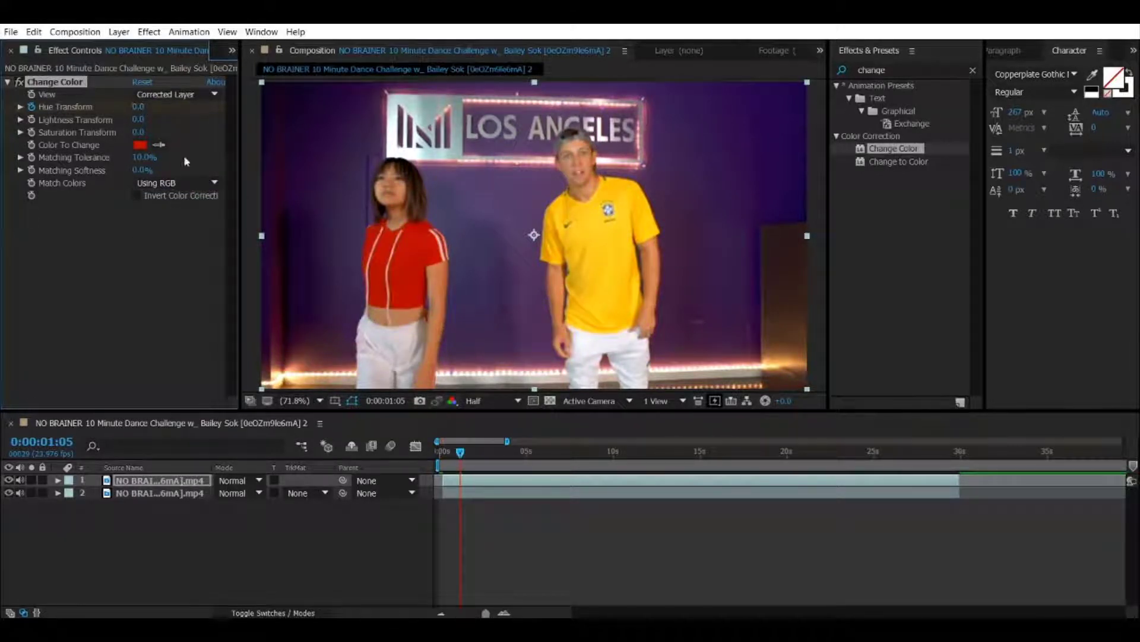
click(179, 183)
click(170, 212)
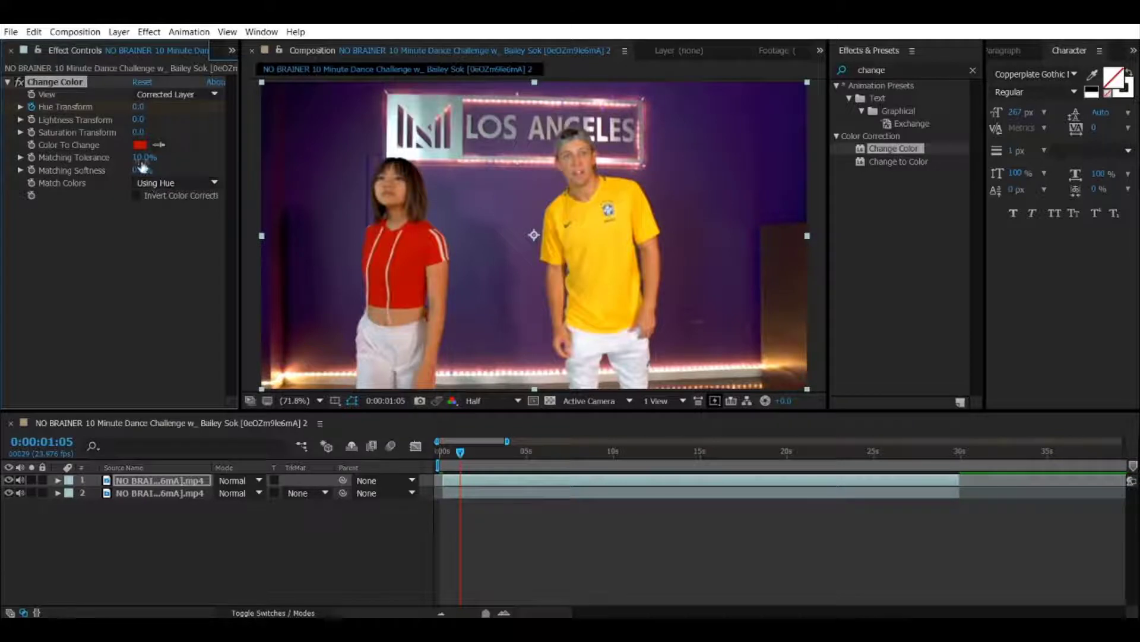
- Reveal the duplicate layer's Change Color properties and delete every Hue Transform keyframe except the one at 0:00:00:00
click(59, 482)
click(83, 506)
drag(461, 452, 438, 454)
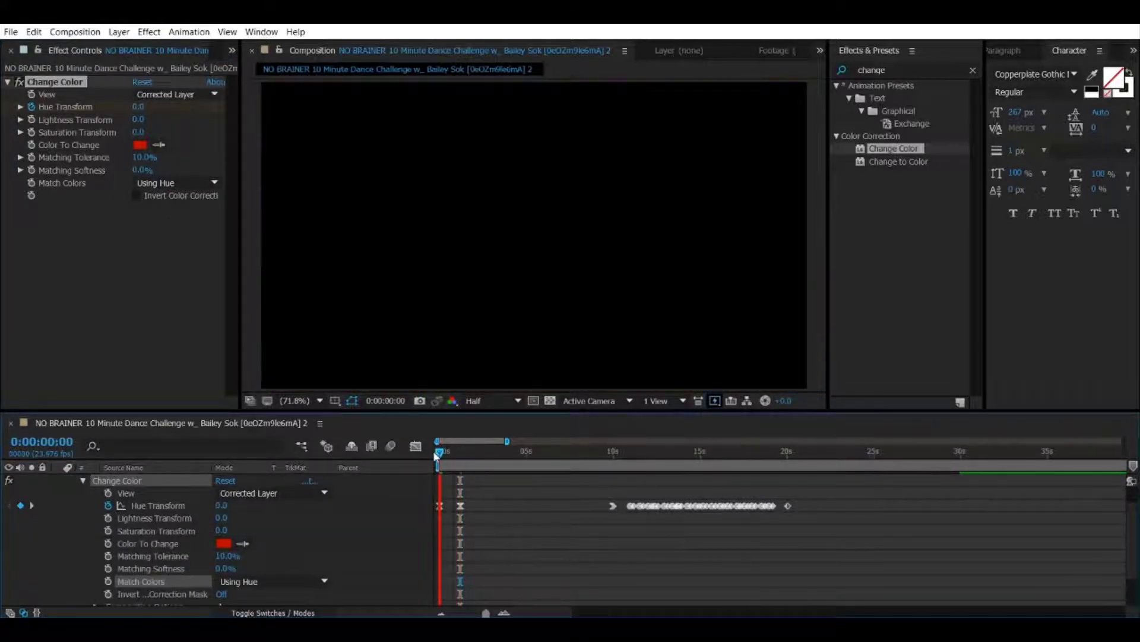
drag(809, 499, 447, 512)
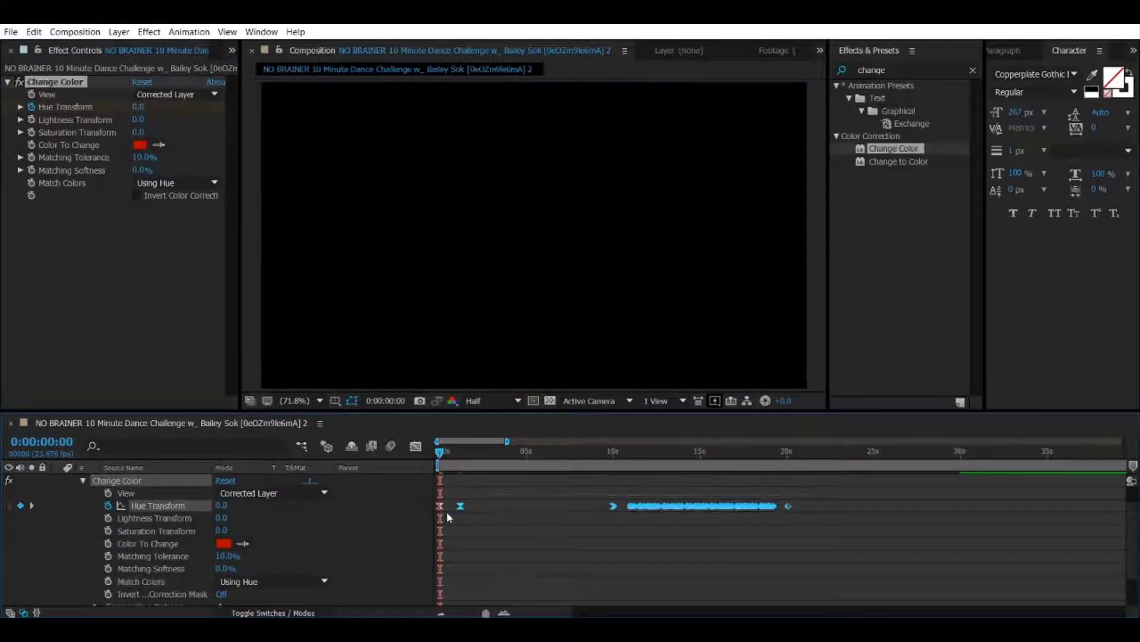
key(Delete)
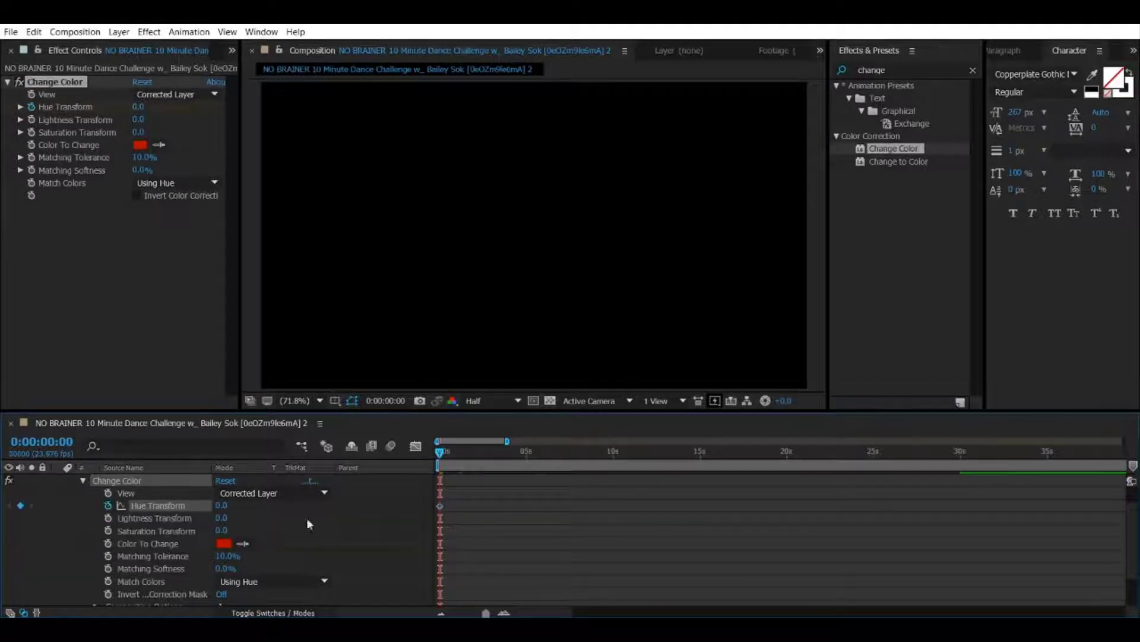
- Add a Hue Transform keyframe of -364 at 0:00:10:00 on the duplicate layer
drag(440, 458, 614, 469)
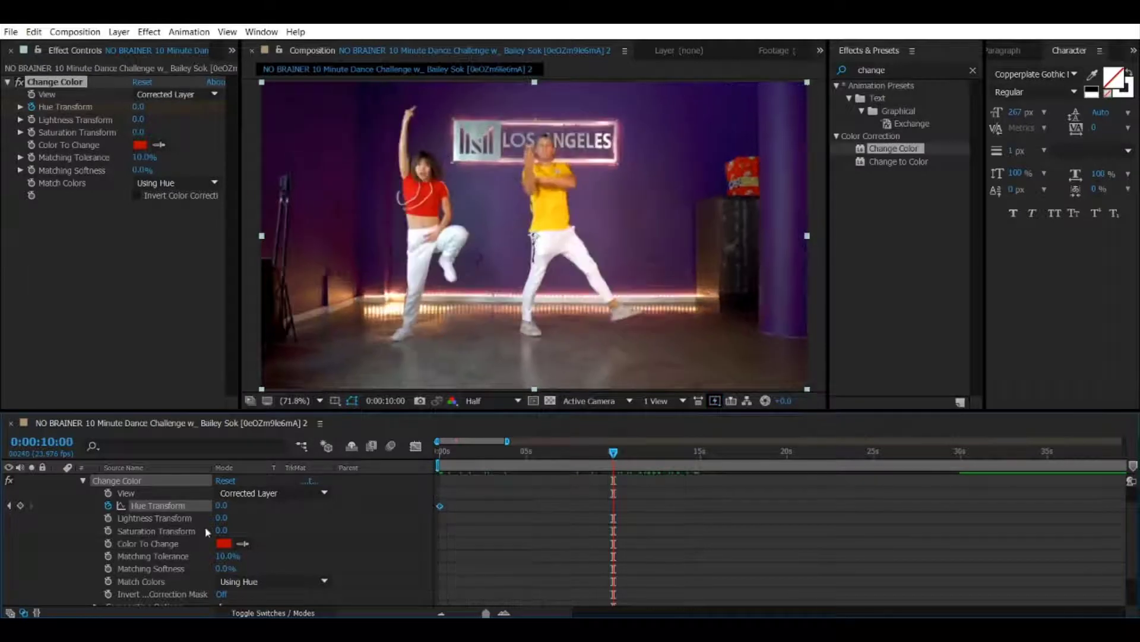
drag(221, 505, 189, 506)
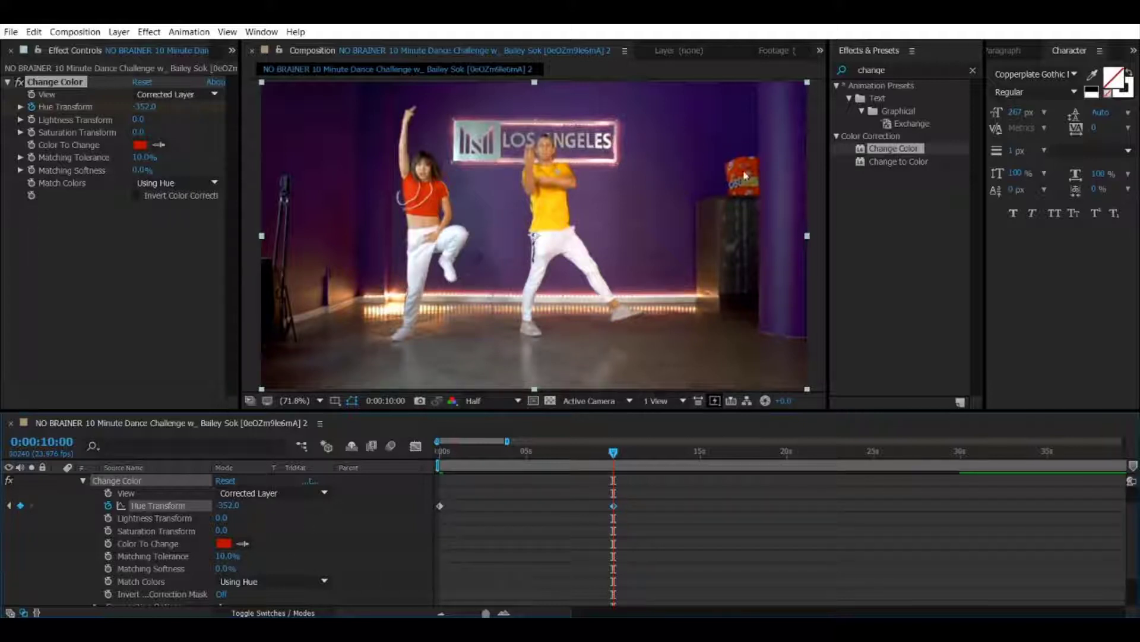
click(229, 506)
text(-360)
key(Return)
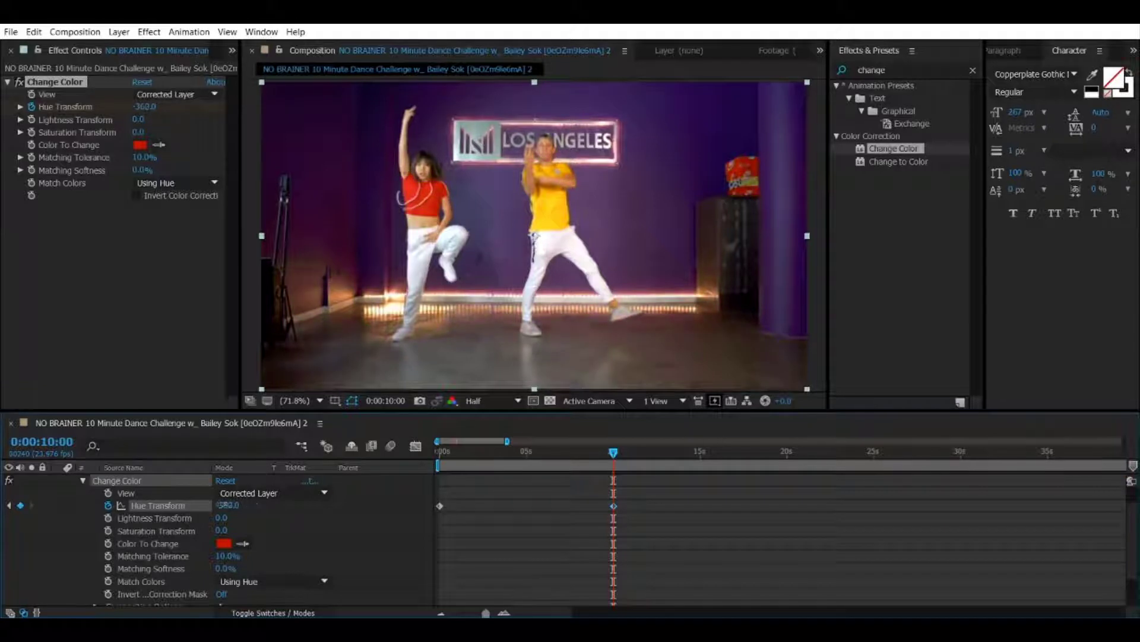
drag(206, 503, 227, 503)
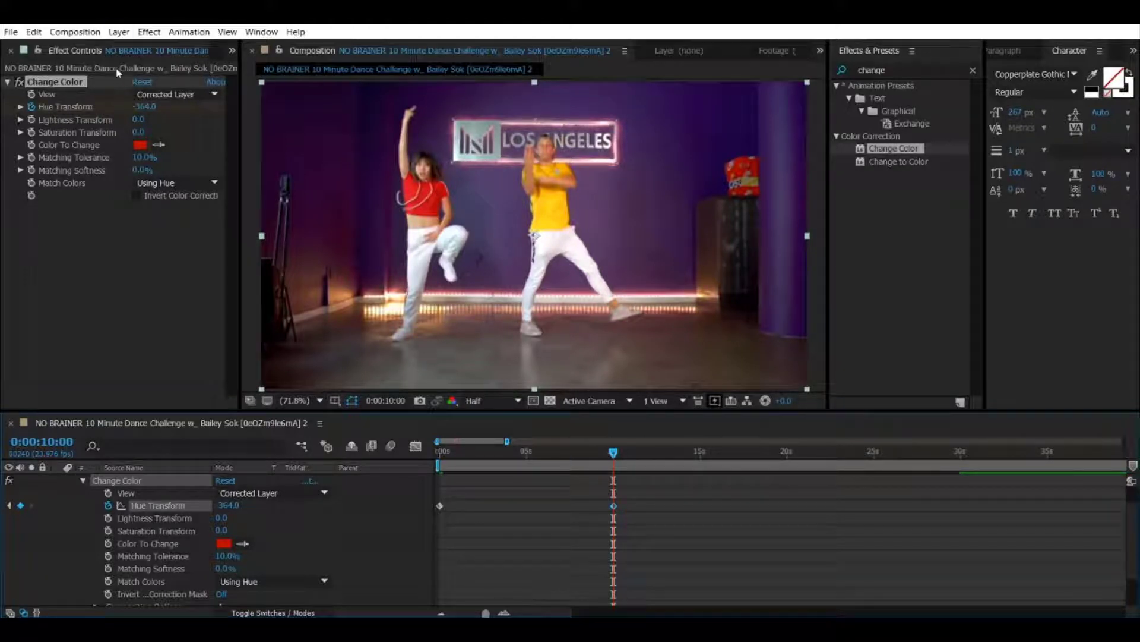
- Draw a closed Pen tool mask around the woman on the duplicate layer at 0:00:10:00
click(232, 50)
click(250, 70)
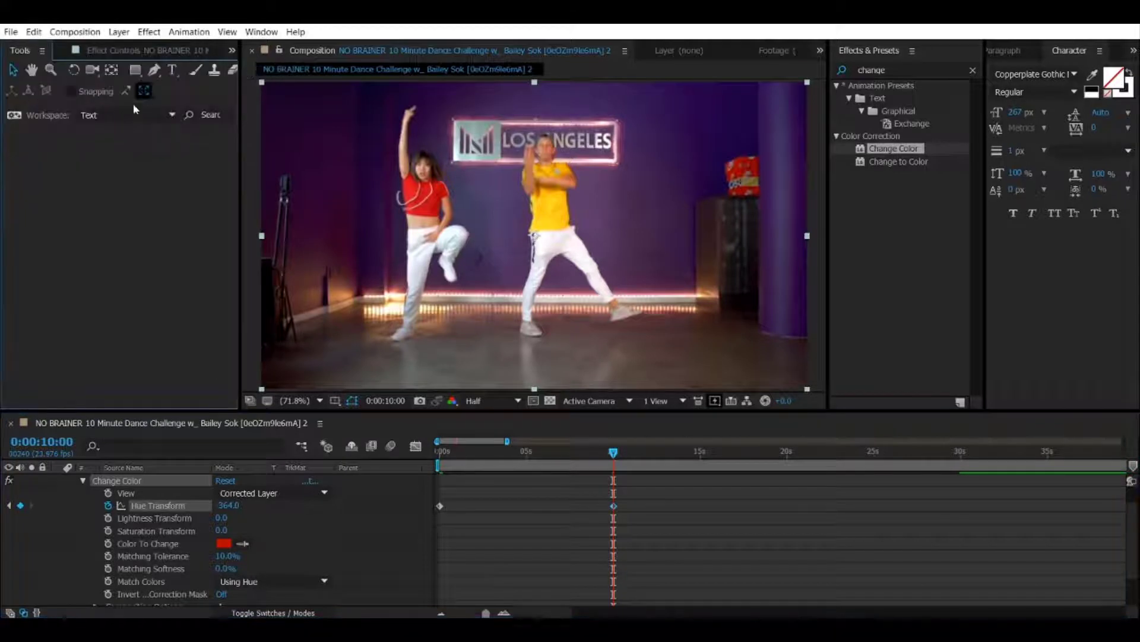
click(154, 69)
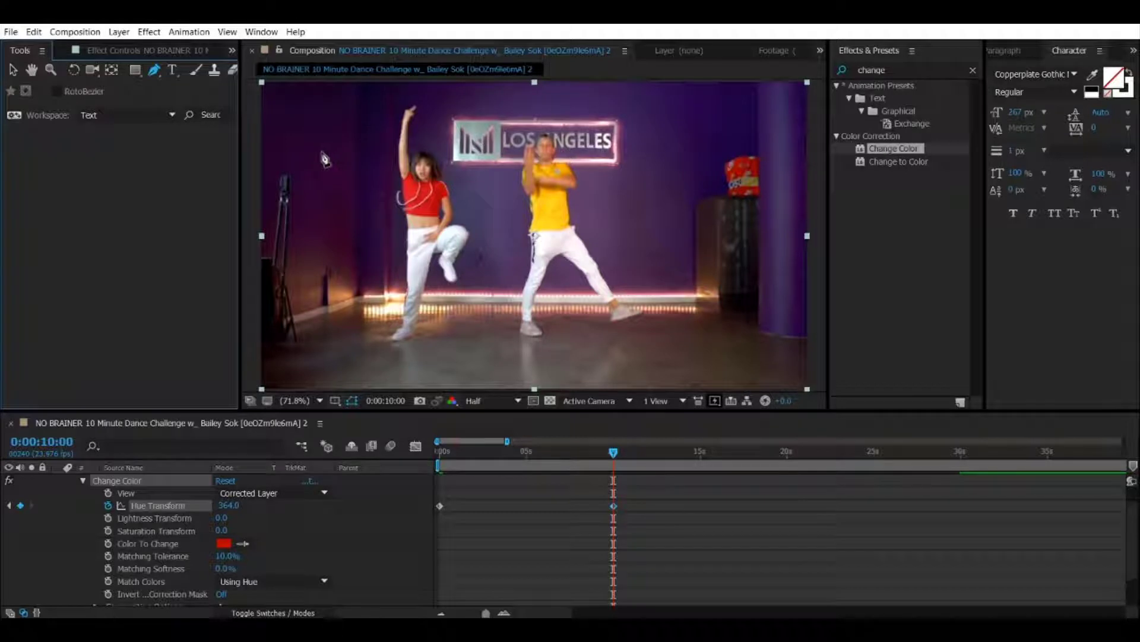
click(317, 134)
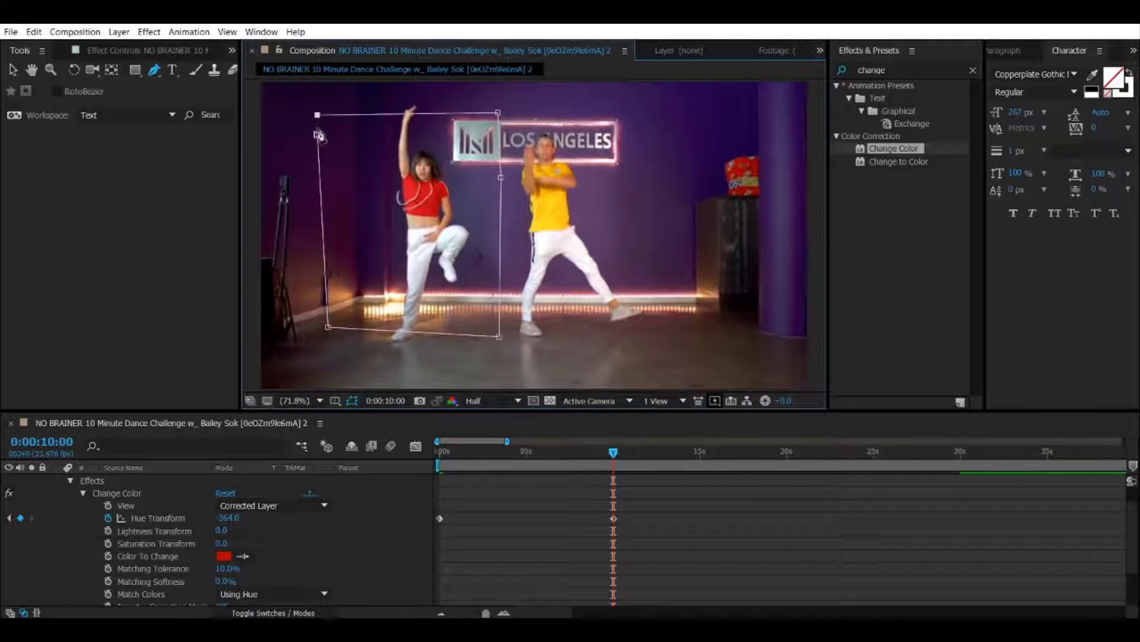
click(318, 135)
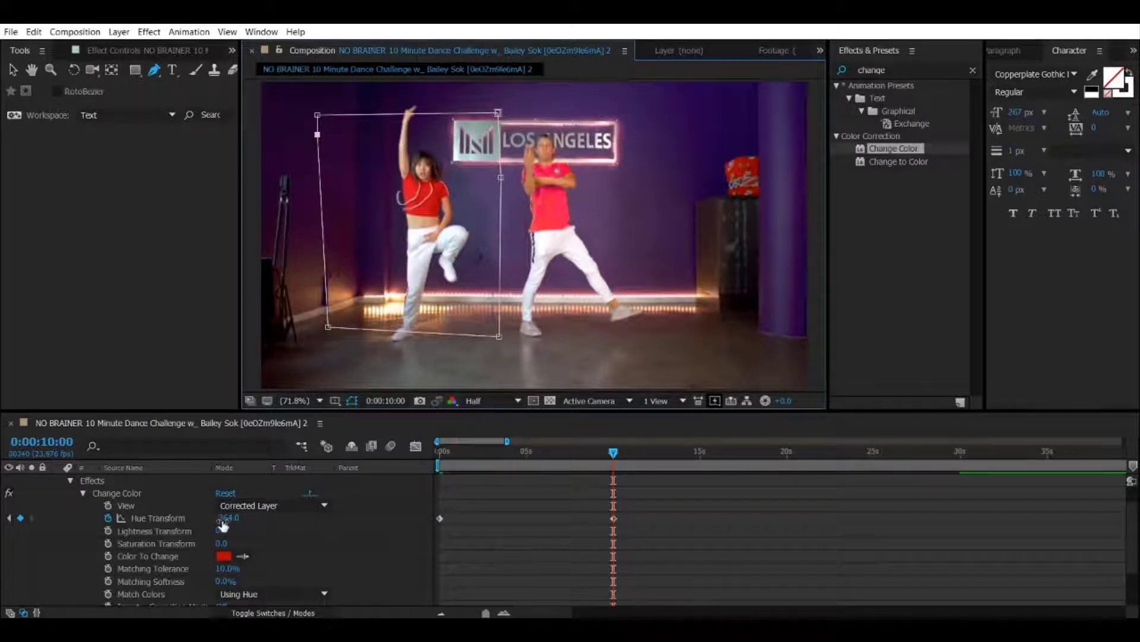
- Move the mask's two lower corners upward and set Hue Transform to -368 at 0:00:10:00
click(226, 525)
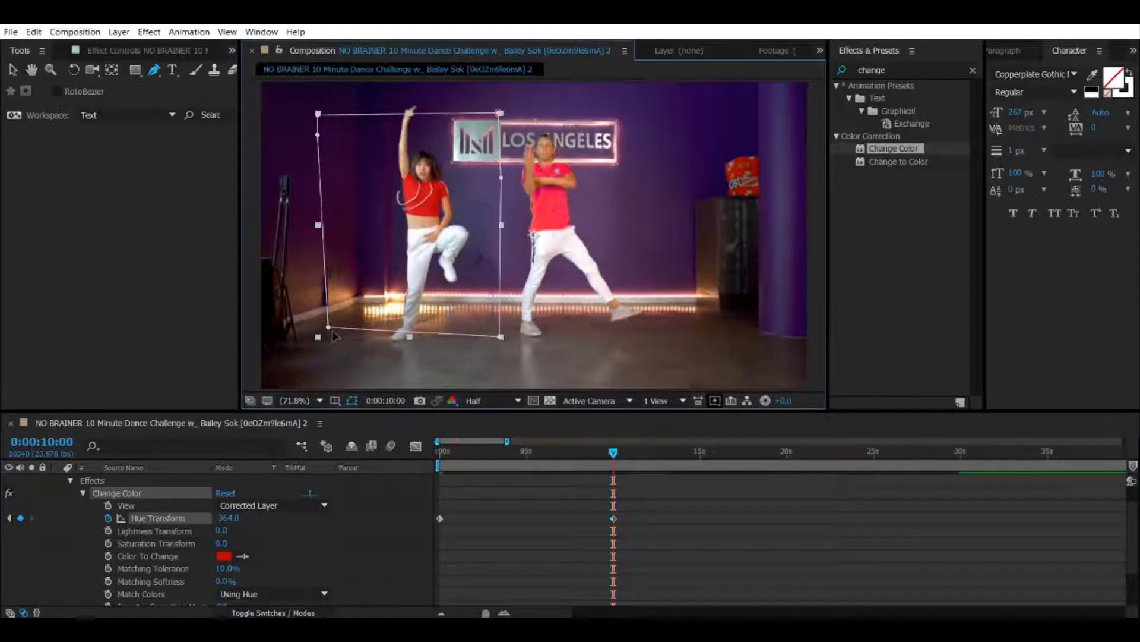
click(329, 325)
drag(331, 325, 368, 283)
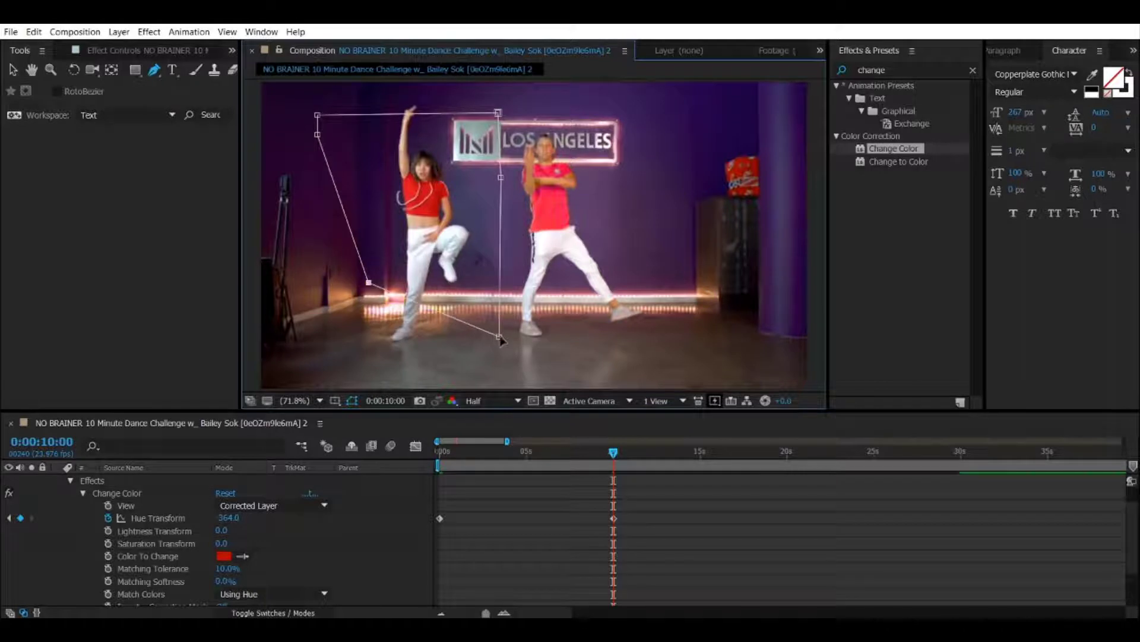
drag(499, 331, 499, 310)
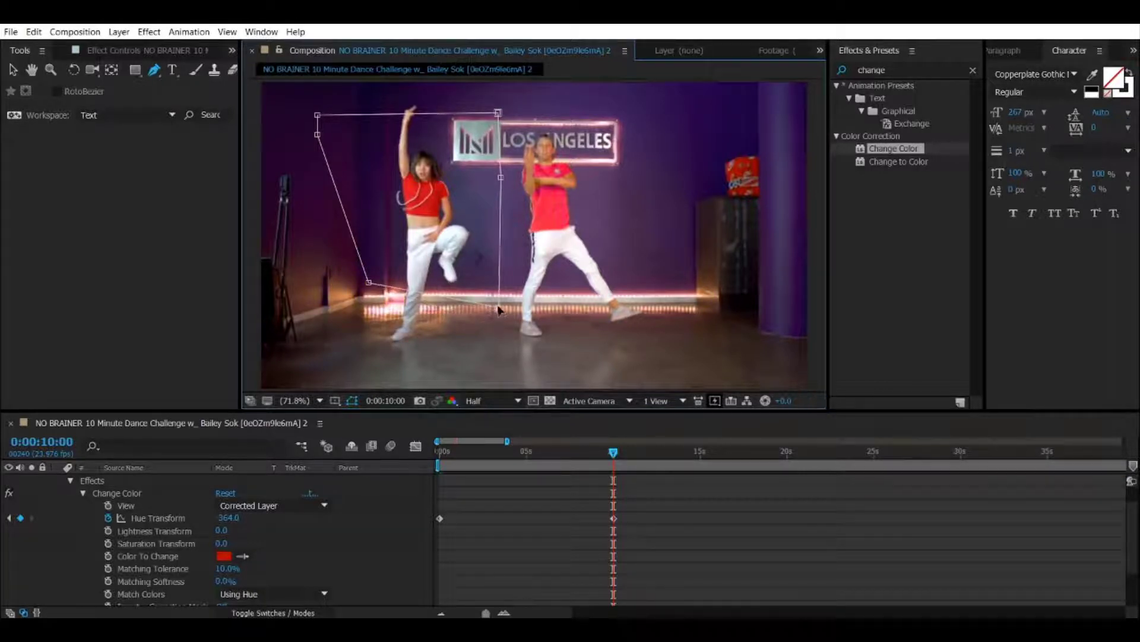
mouse_move(228, 517)
mouse_down()
mouse_move(209, 518)
mouse_move(219, 520)
mouse_up()
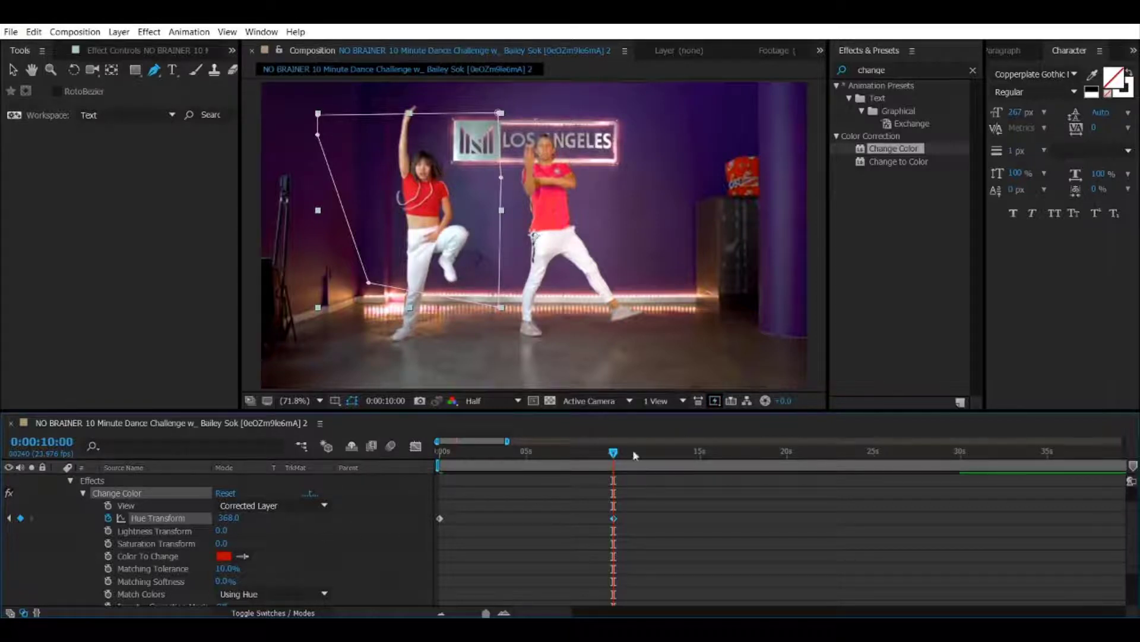
- Copy the 0 and -368 Hue Transform keyframes and paste them repeatedly from 0:00:10:10 through 0:00:12:12
mouse_move(444, 523)
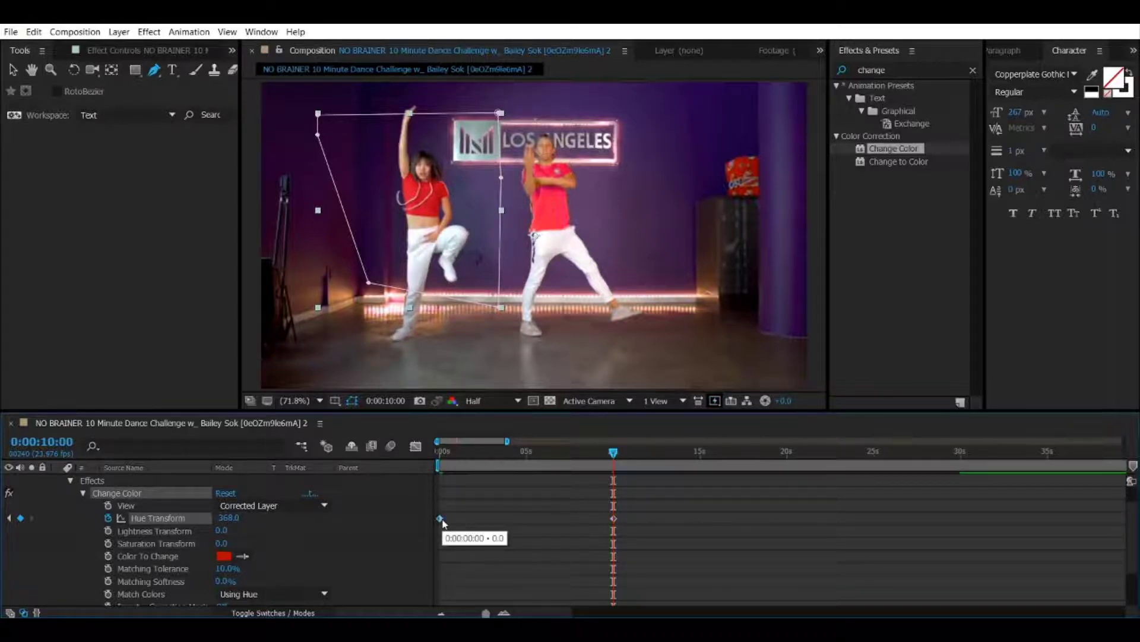
drag(613, 455, 622, 456)
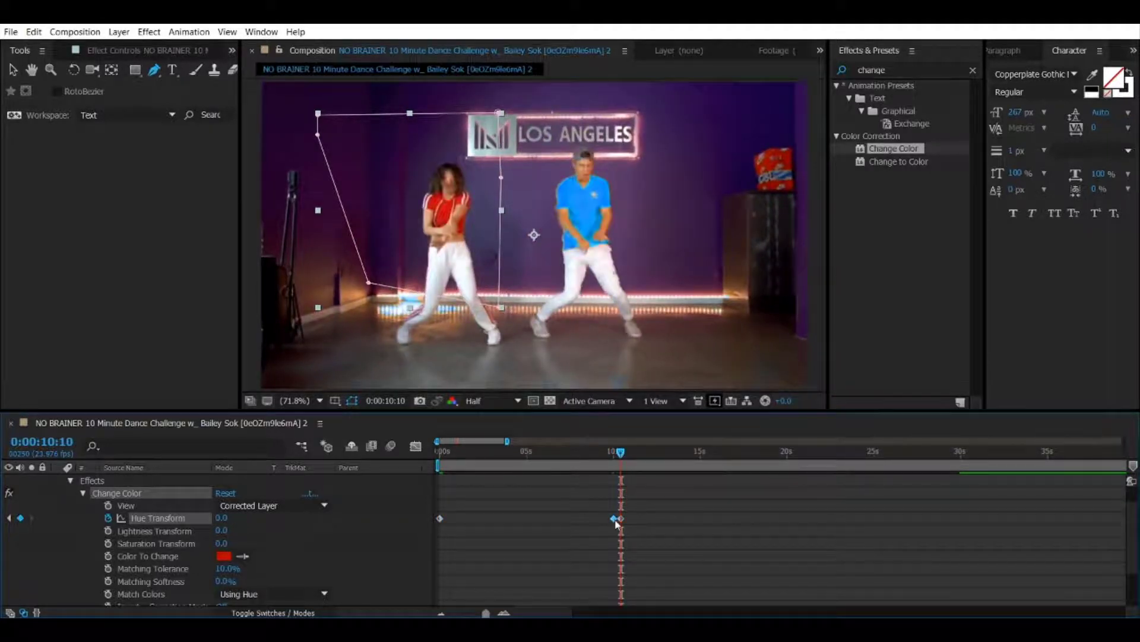
drag(620, 455, 625, 460)
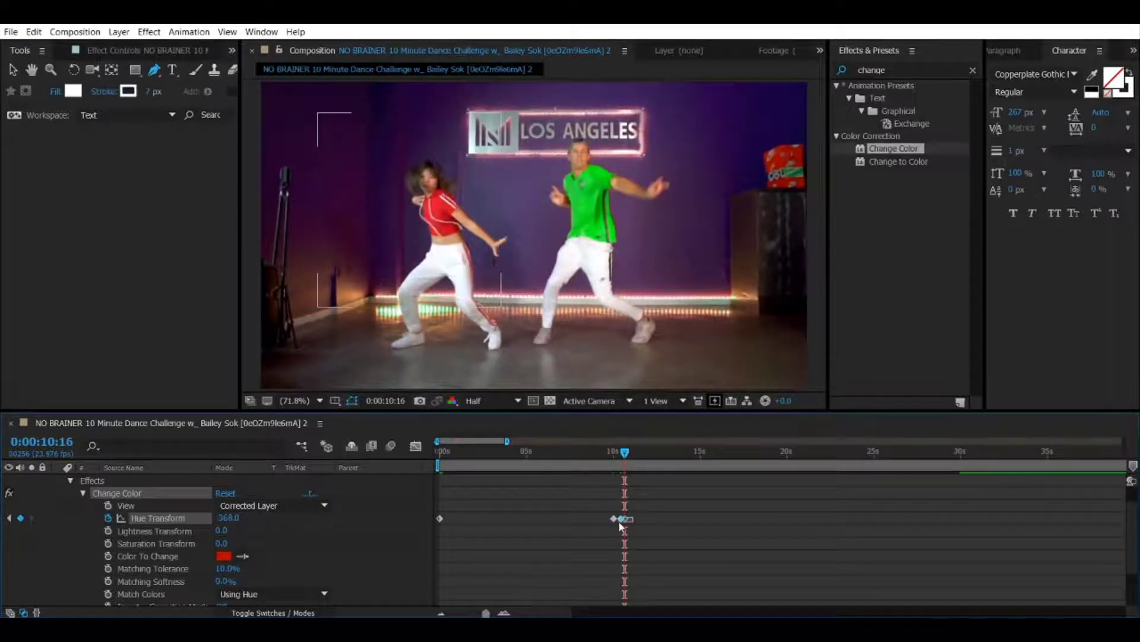
drag(626, 456, 656, 462)
key(ctrl+v)
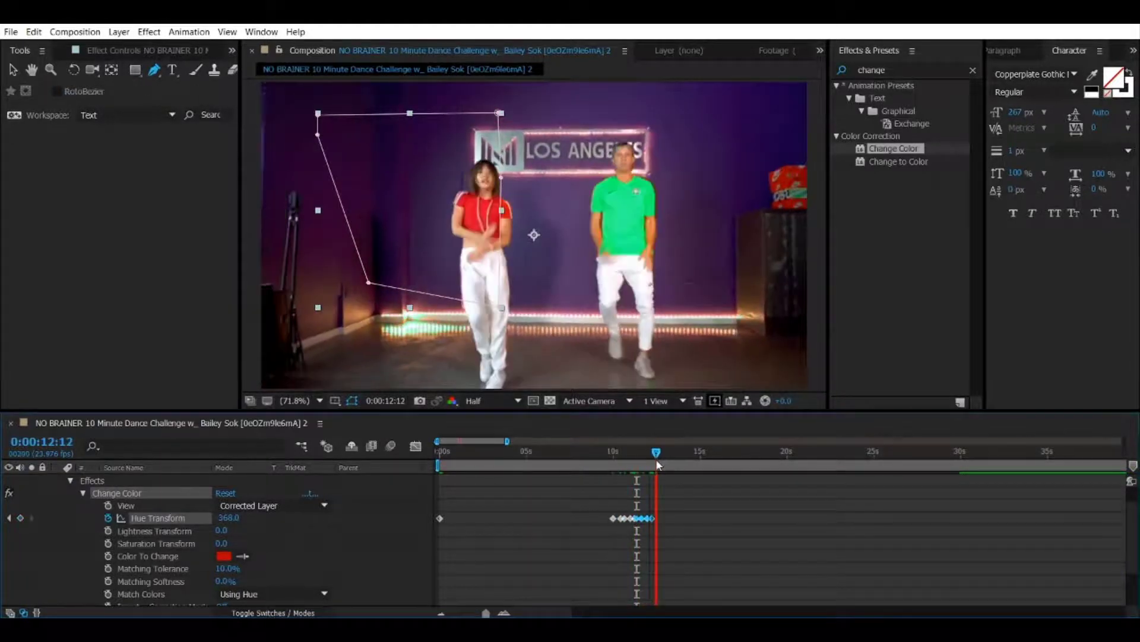
key(ctrl+v)
- Paste copies of the Hue Transform keyframe run up to about 0:00:20:00 and collapse the layer's properties
click(622, 526)
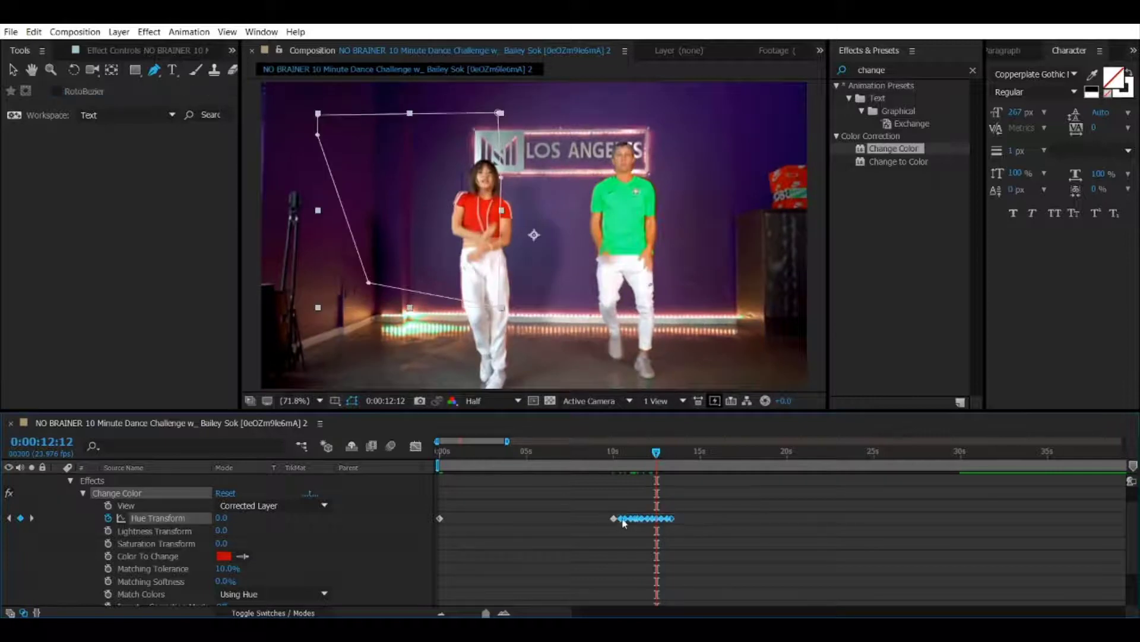
drag(657, 455, 808, 467)
key(ctrl+v)
key(ctrl+v)
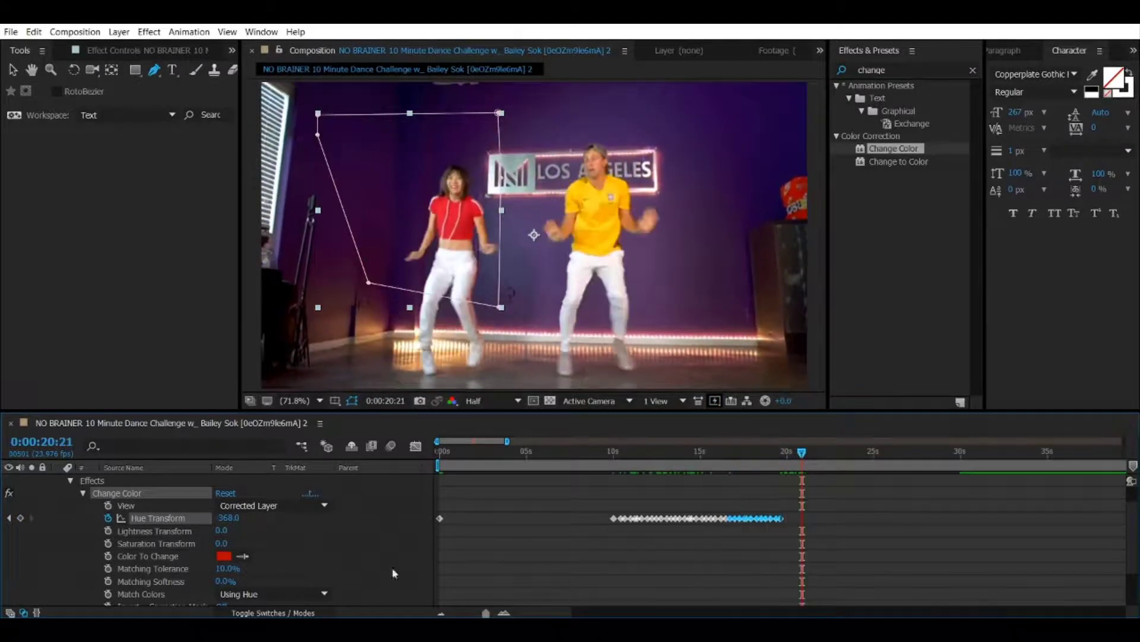
click(69, 480)
click(57, 481)
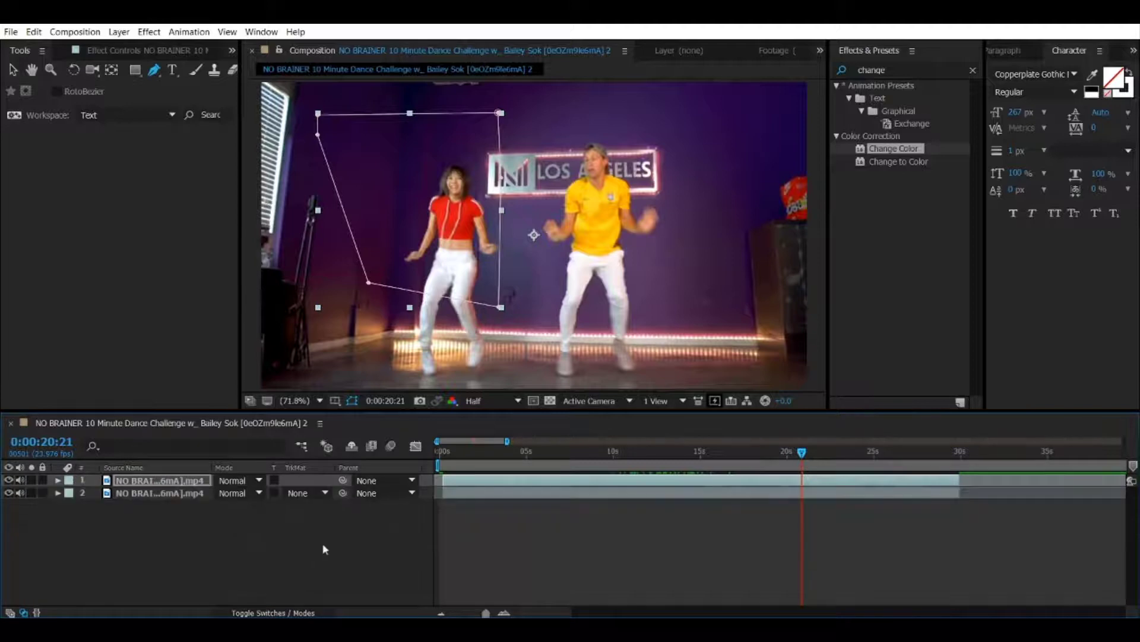
- Play the composition from the start to check the color changes on both dancers
drag(804, 455, 440, 466)
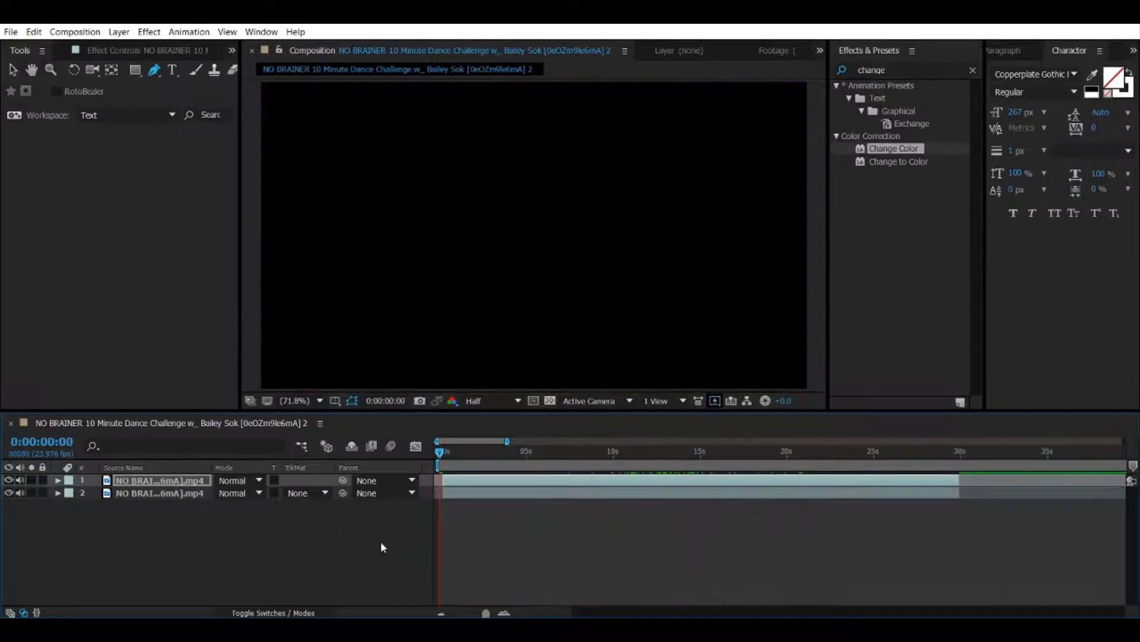
key(space)
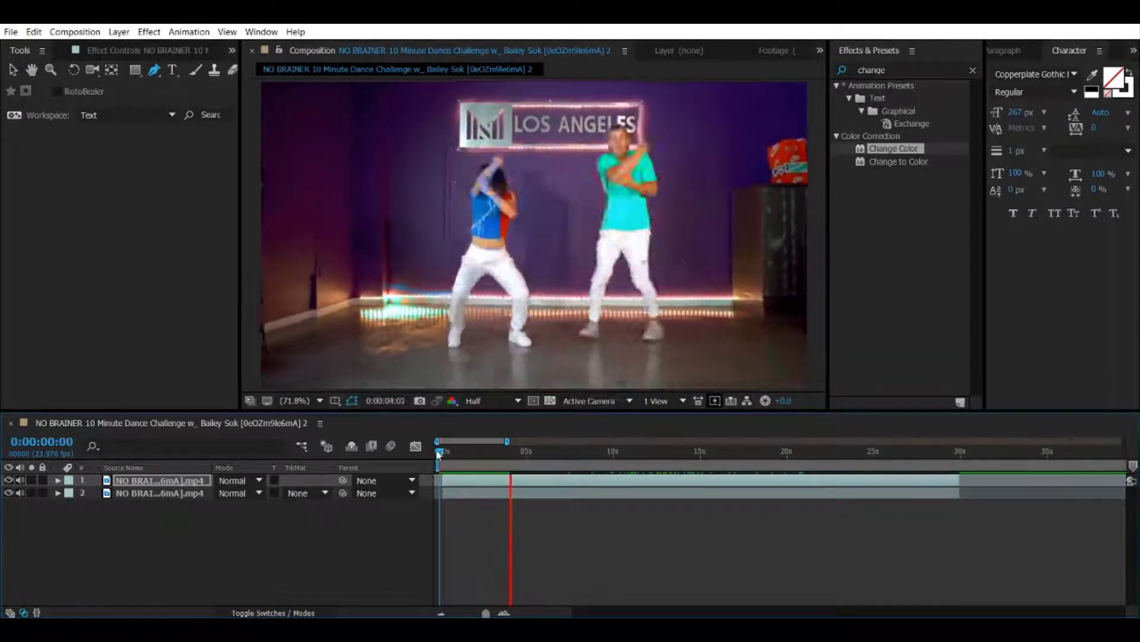
click(447, 455)
- At 0:00:01:13, try matching the duplicate layer's colors using RGB and using chroma, and preview the RGB match
drag(448, 455, 466, 455)
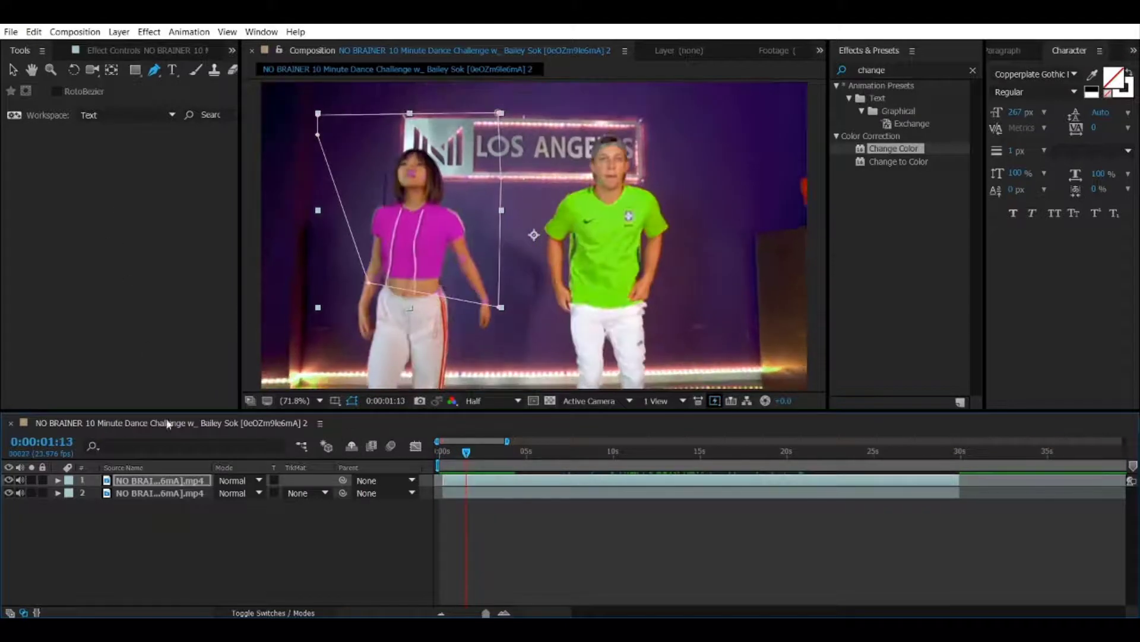
click(119, 51)
click(172, 183)
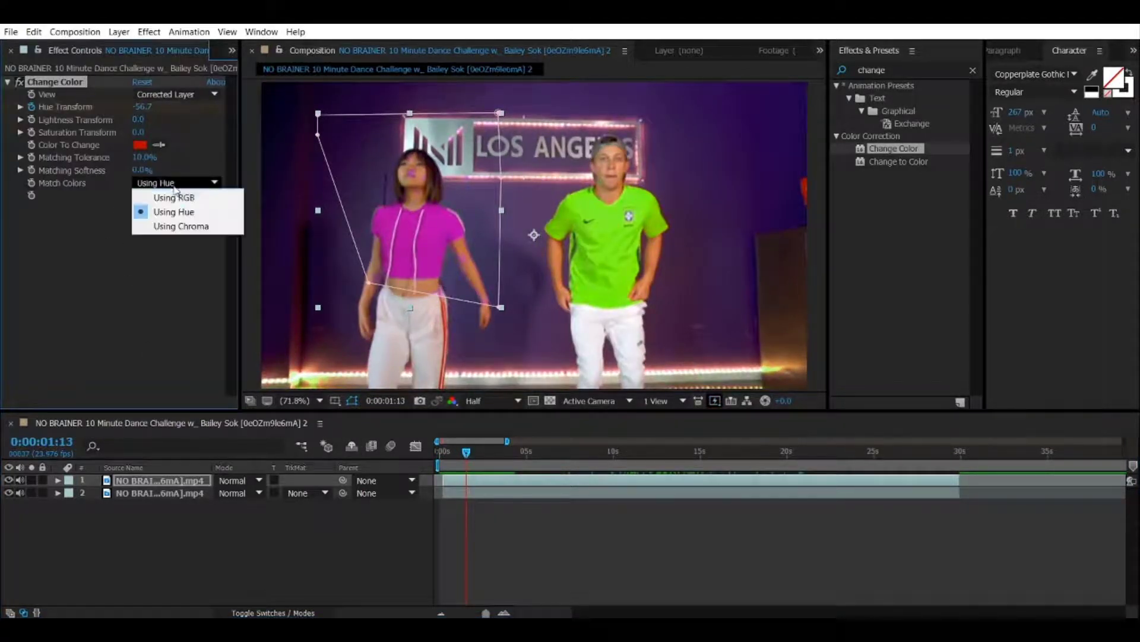
click(174, 193)
click(173, 182)
click(178, 226)
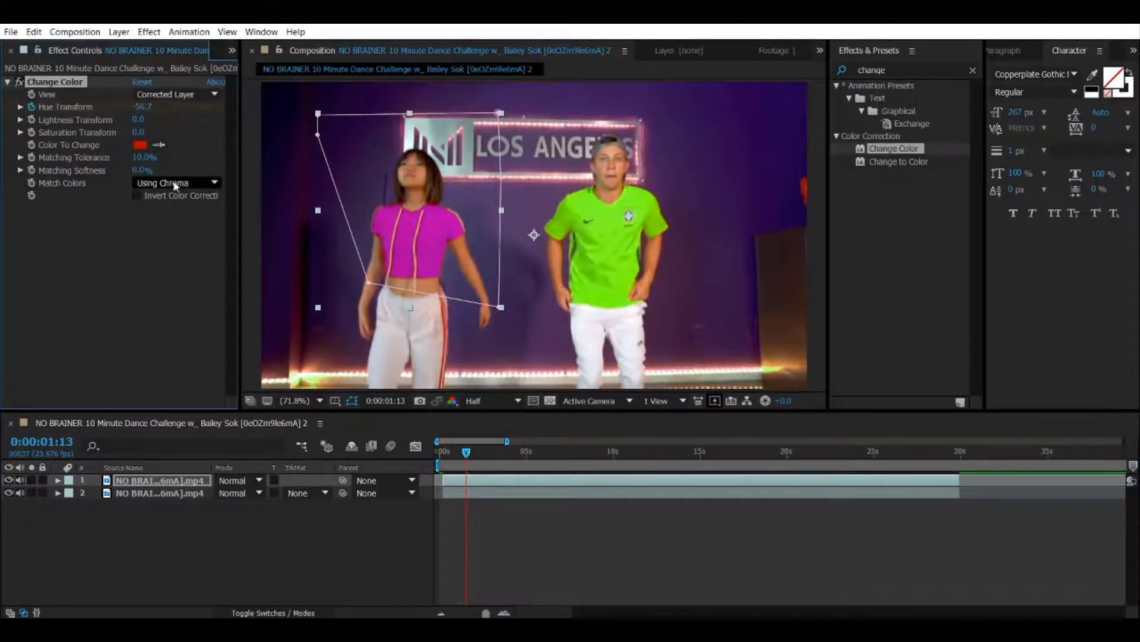
click(172, 183)
click(173, 198)
mouse_move(467, 457)
mouse_down()
mouse_move(476, 458)
mouse_move(467, 459)
mouse_up()
key(space)
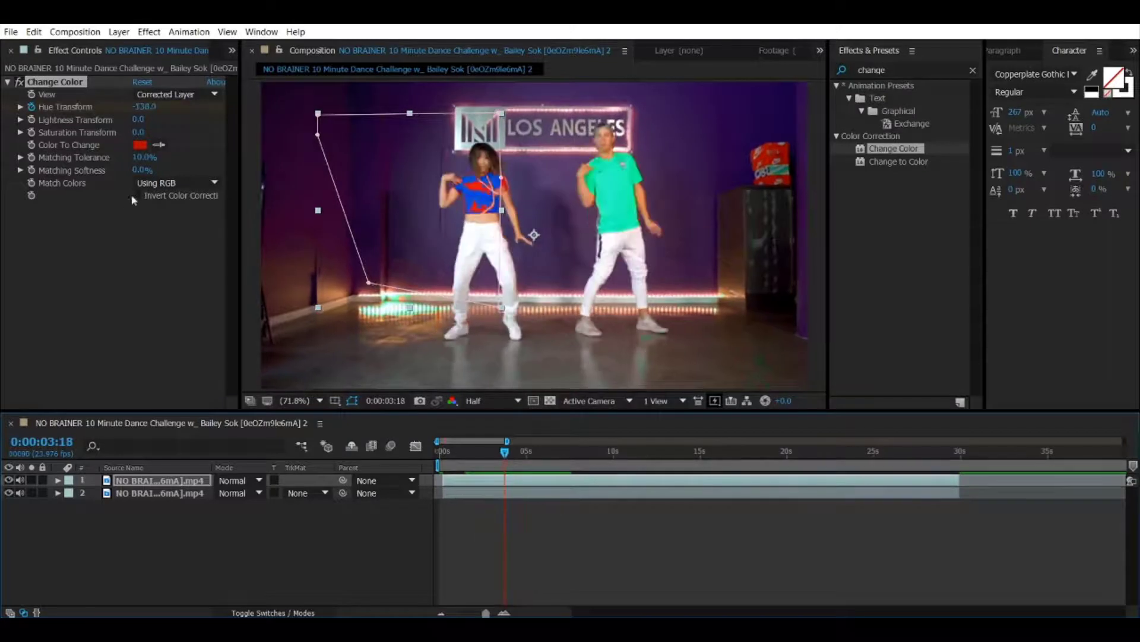
- At 0:00:03:18, match colors using chroma and switch the inverted color correction mask on and back off
click(172, 182)
click(186, 211)
click(173, 183)
click(180, 226)
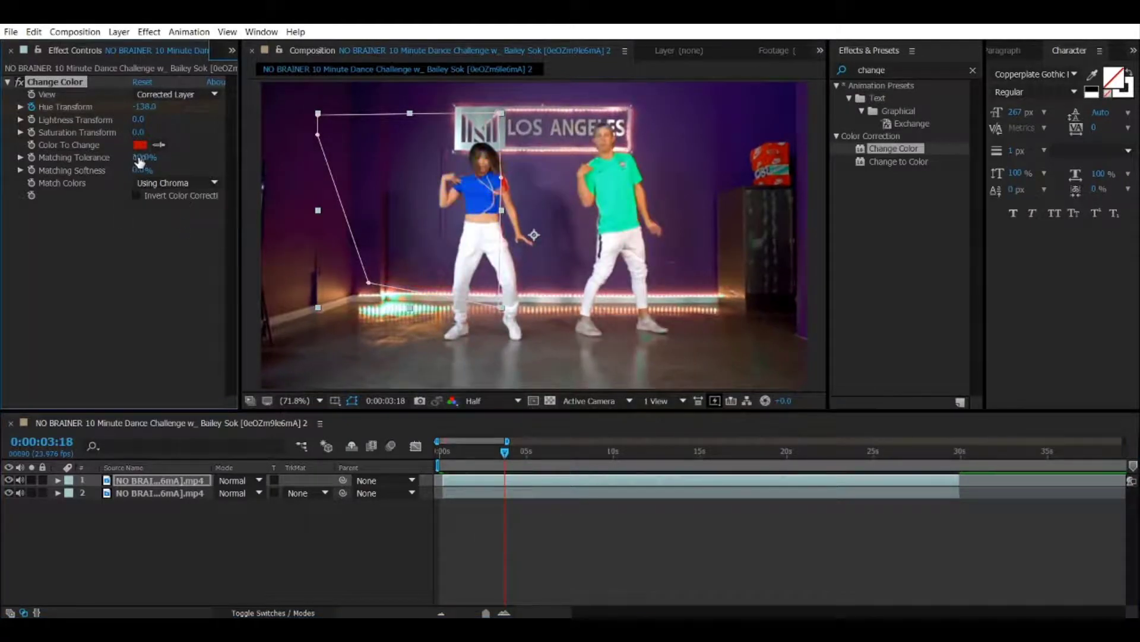
click(139, 196)
click(139, 196)
- Widen the mask's right side around the woman at 0:00:03:18 and set Matching Tolerance to 9%
drag(502, 210, 551, 185)
drag(501, 119, 534, 114)
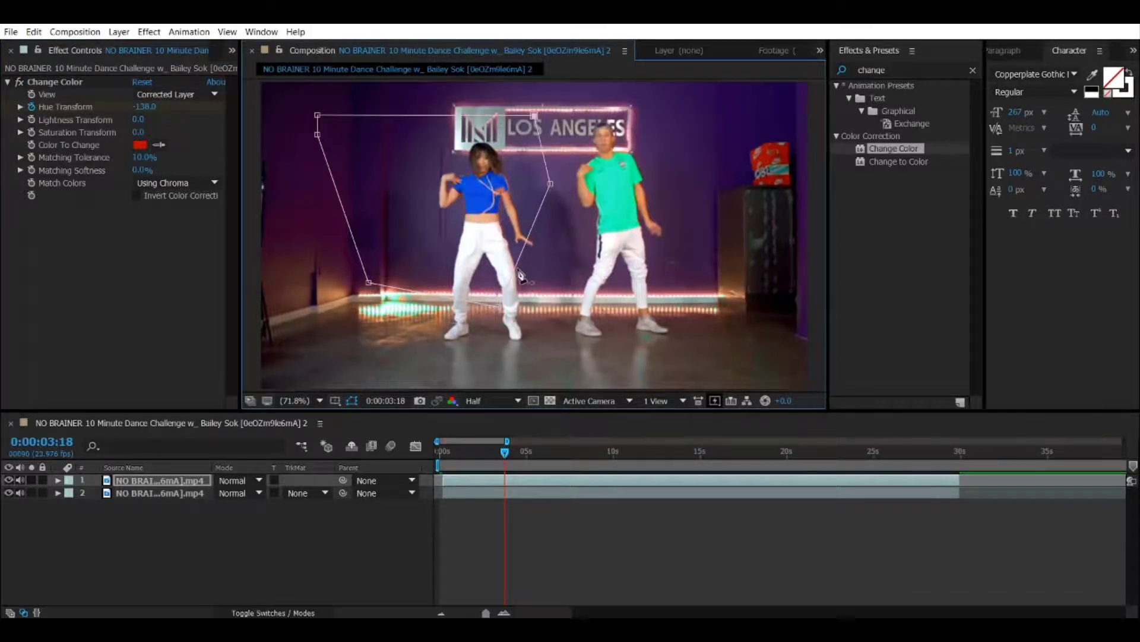
drag(516, 277, 534, 313)
drag(508, 457, 546, 453)
drag(146, 158, 143, 163)
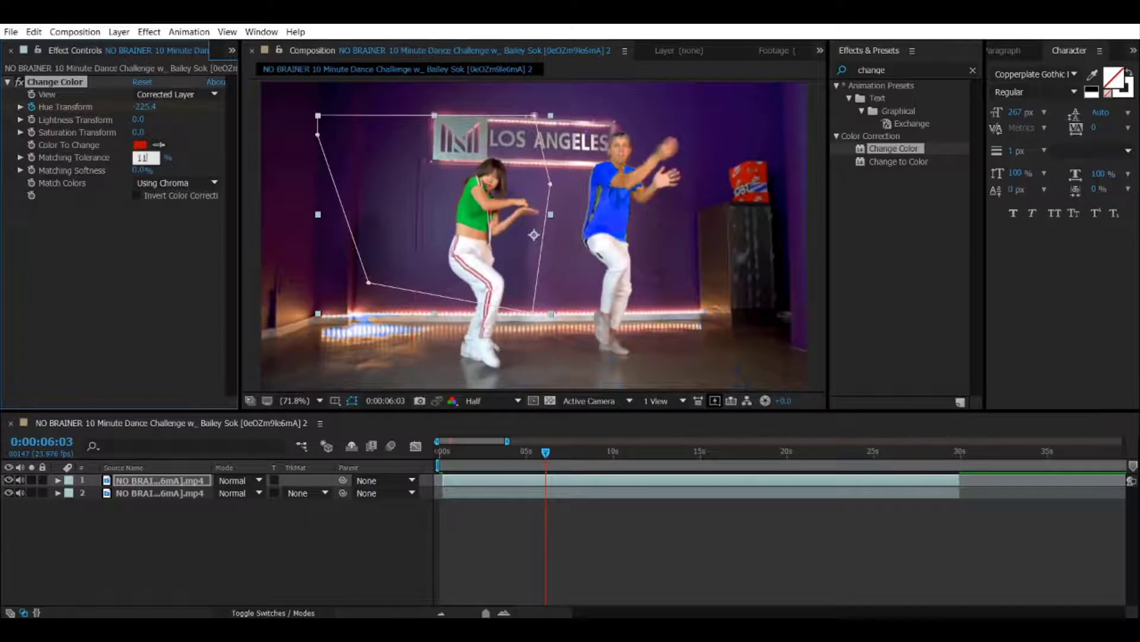
- Lower the mask's bottom corners at 0:00:01:07 to cover the woman's whole top, and pull its right-side point inward at 0:00:00:23
drag(546, 452, 463, 452)
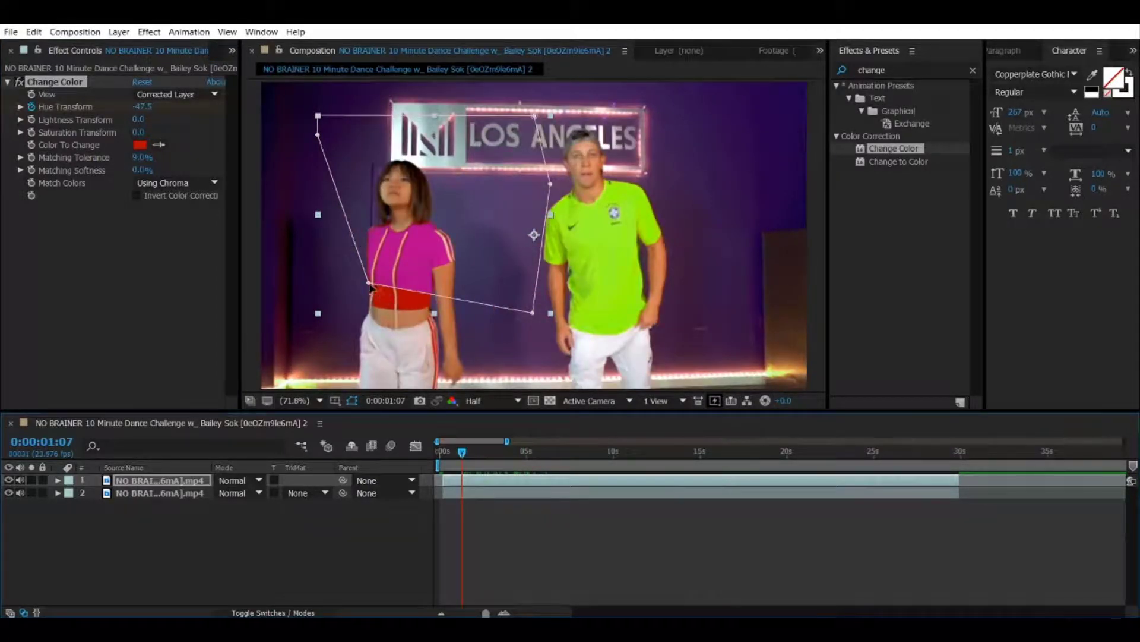
drag(369, 284, 318, 340)
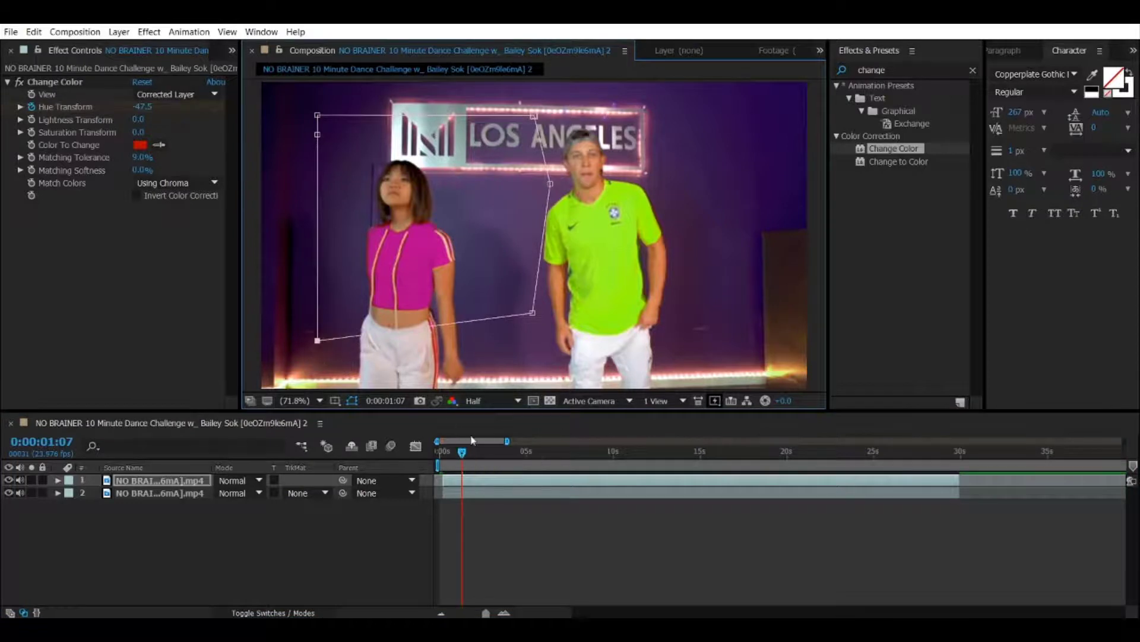
drag(530, 314, 525, 343)
drag(462, 452, 458, 454)
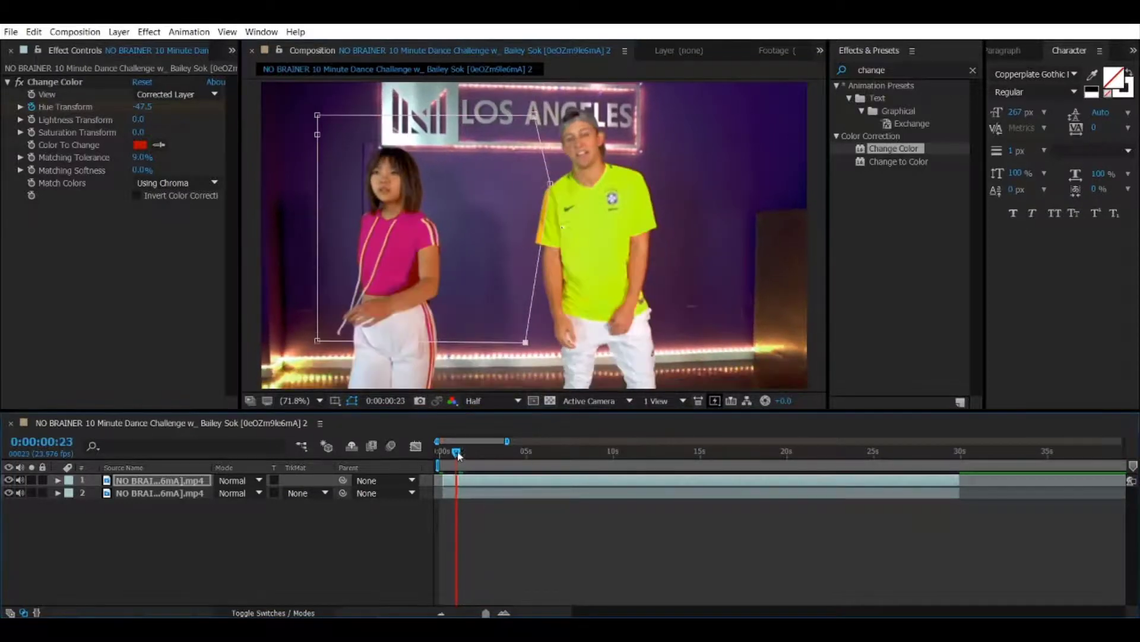
drag(550, 183, 529, 185)
- At 0:00:09:23, pull the mask's upper-right corner and right-side point inward, away from the man
drag(458, 453, 612, 465)
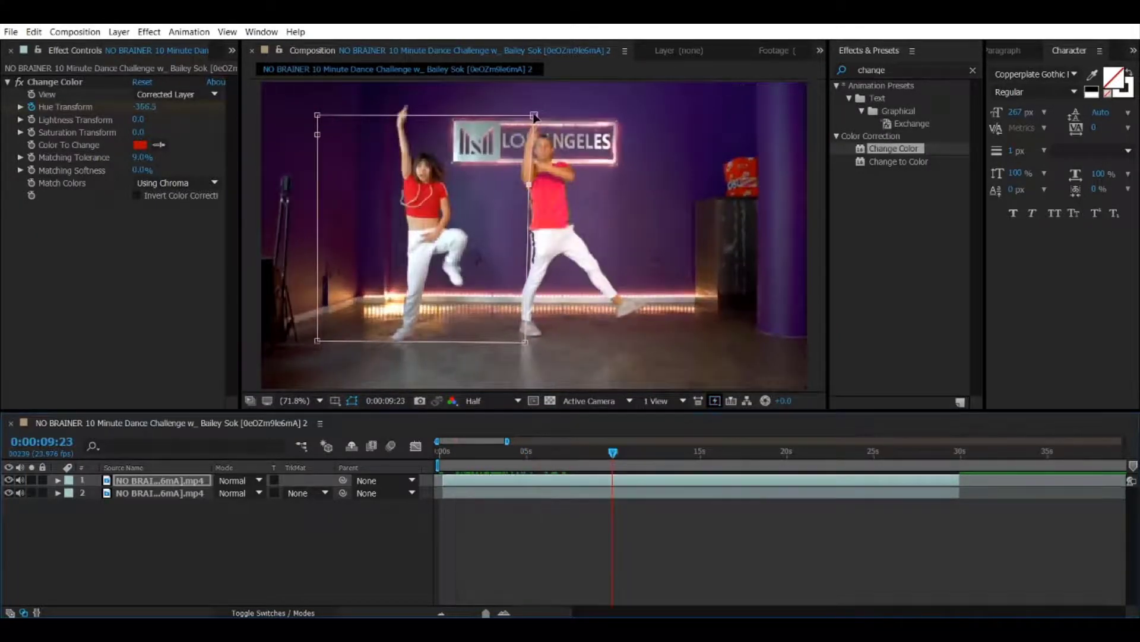
drag(534, 115, 521, 118)
drag(530, 187, 518, 188)
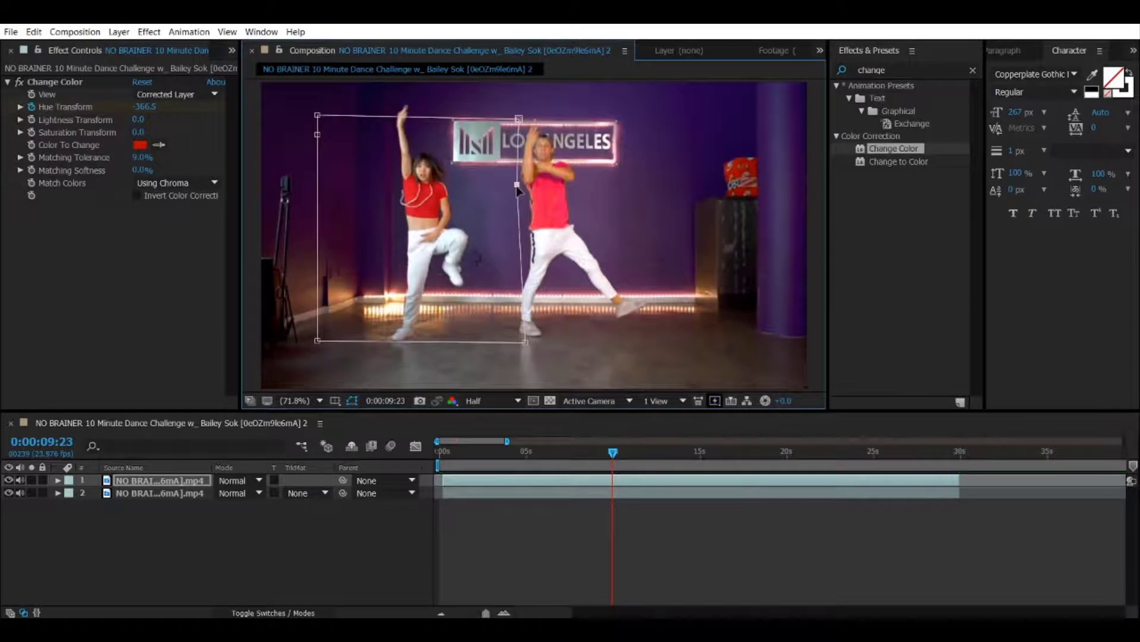
- Scrub through the remaining footage and play the composition from the start to check the masked color animation
drag(613, 455, 903, 474)
key(Home)
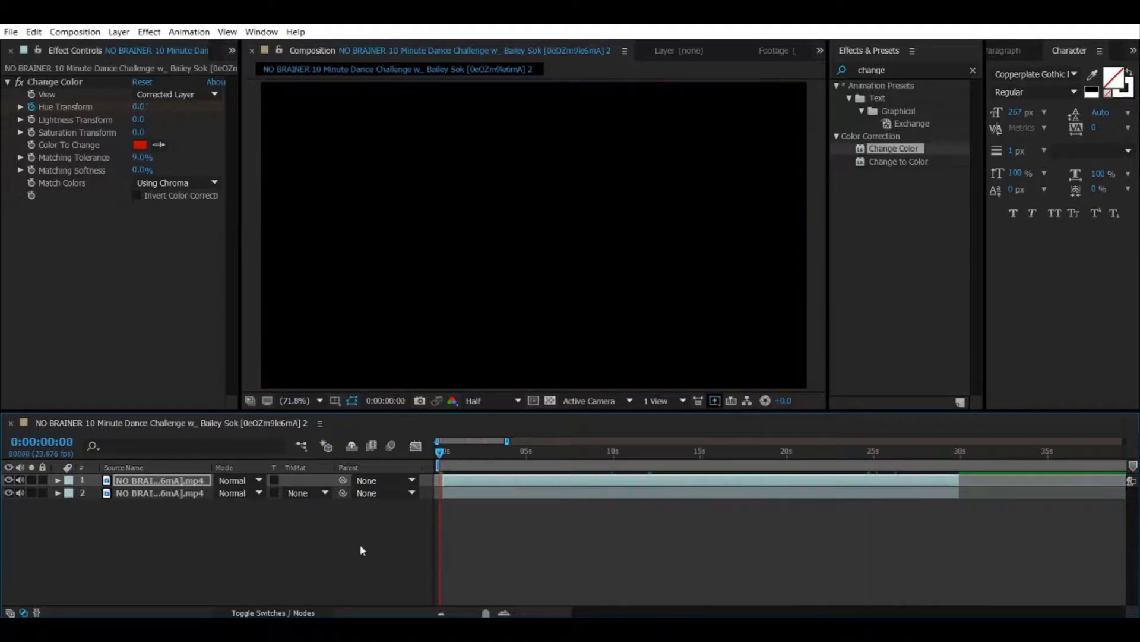
key(space)
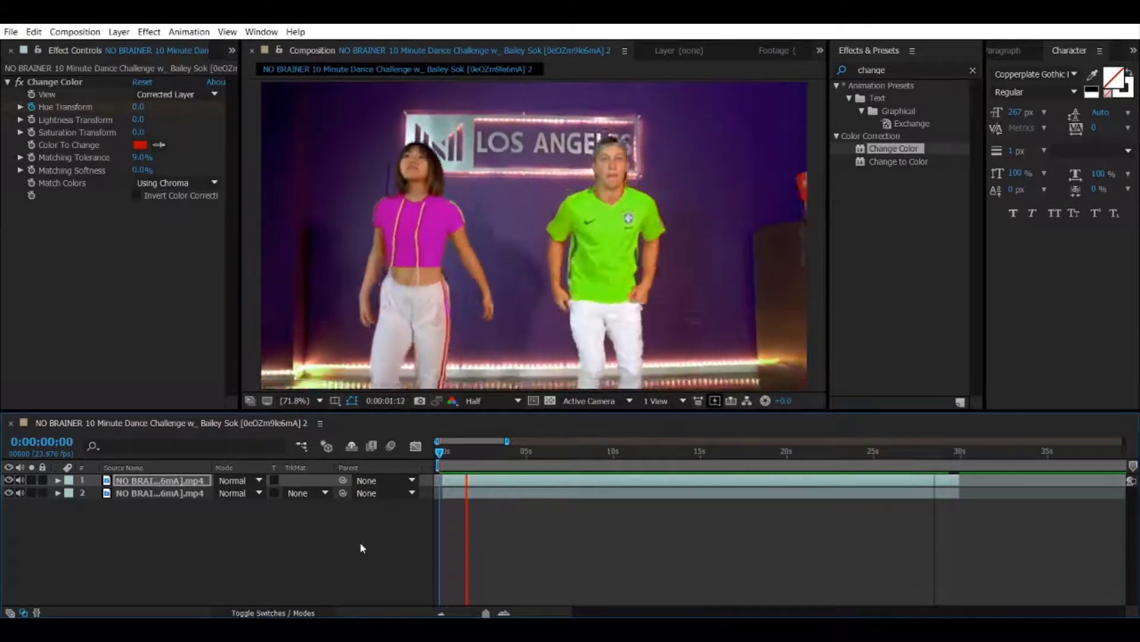